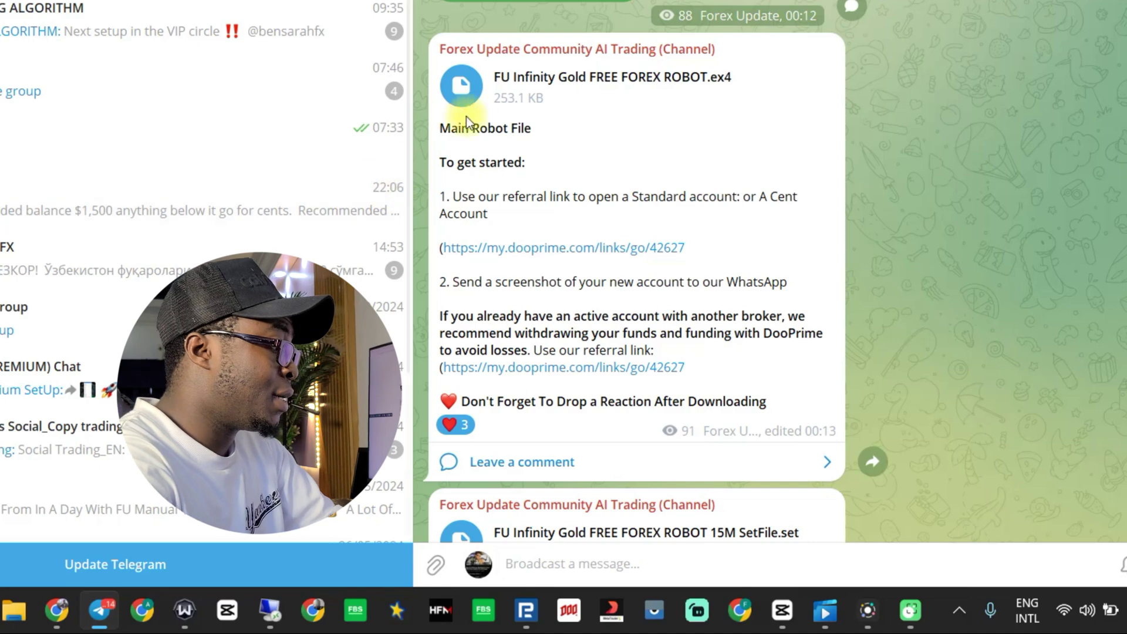
{"action": "scroll", "coordinate": [487, 85], "scroll_direction": "down", "scroll_amount": 3}
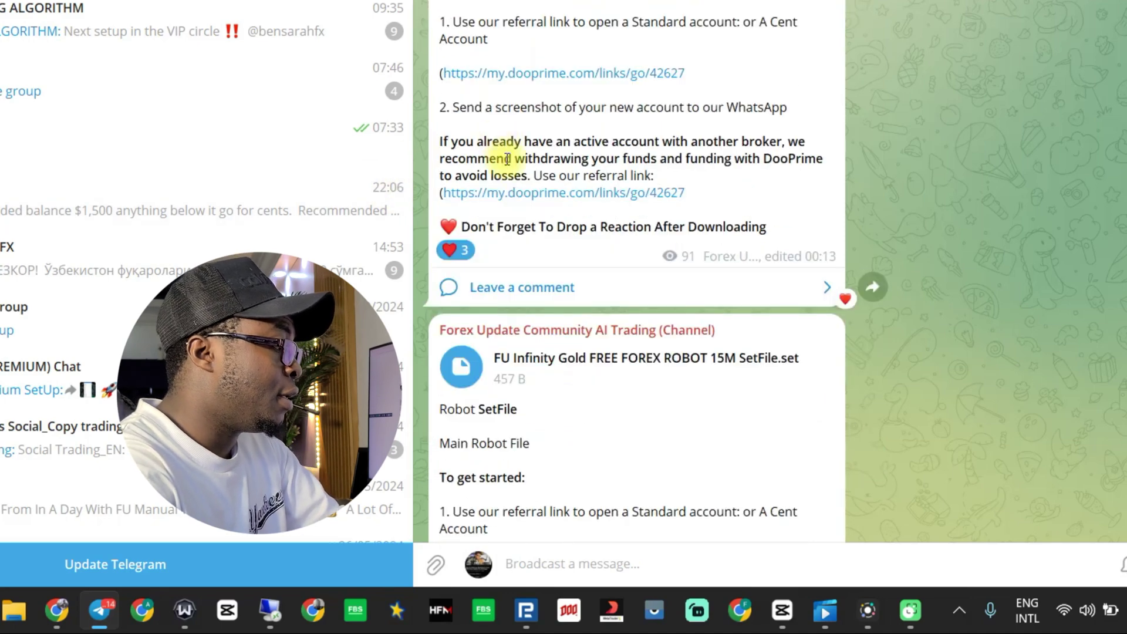
{"action": "scroll", "coordinate": [487, 43], "scroll_direction": "up", "scroll_amount": 1}
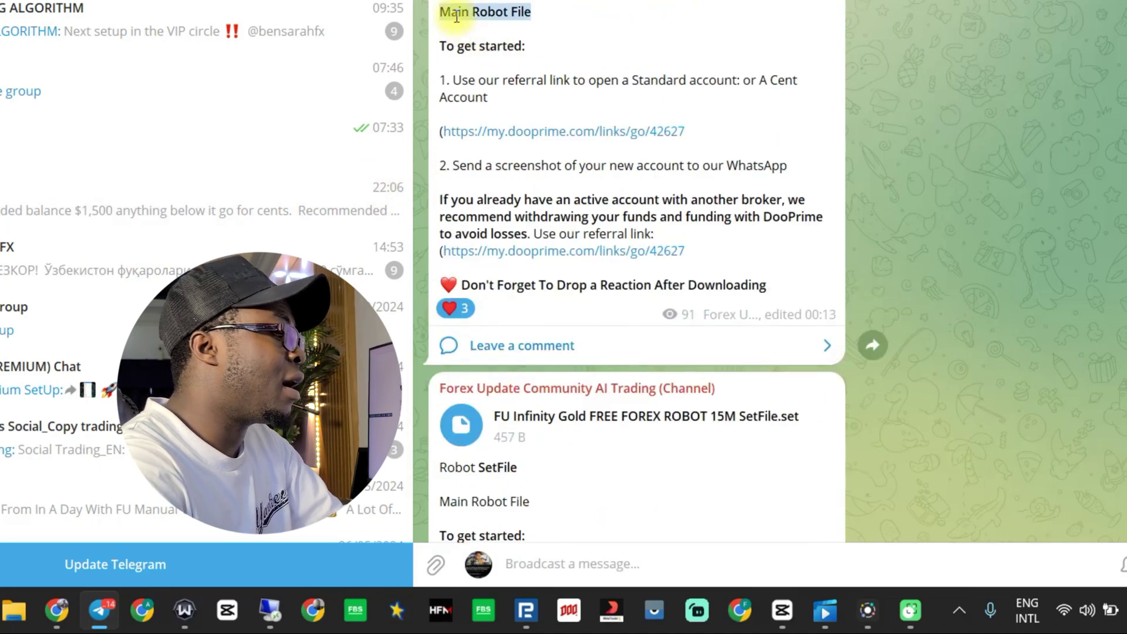
{"action": "scroll", "coordinate": [490, 67], "scroll_direction": "down", "scroll_amount": 2}
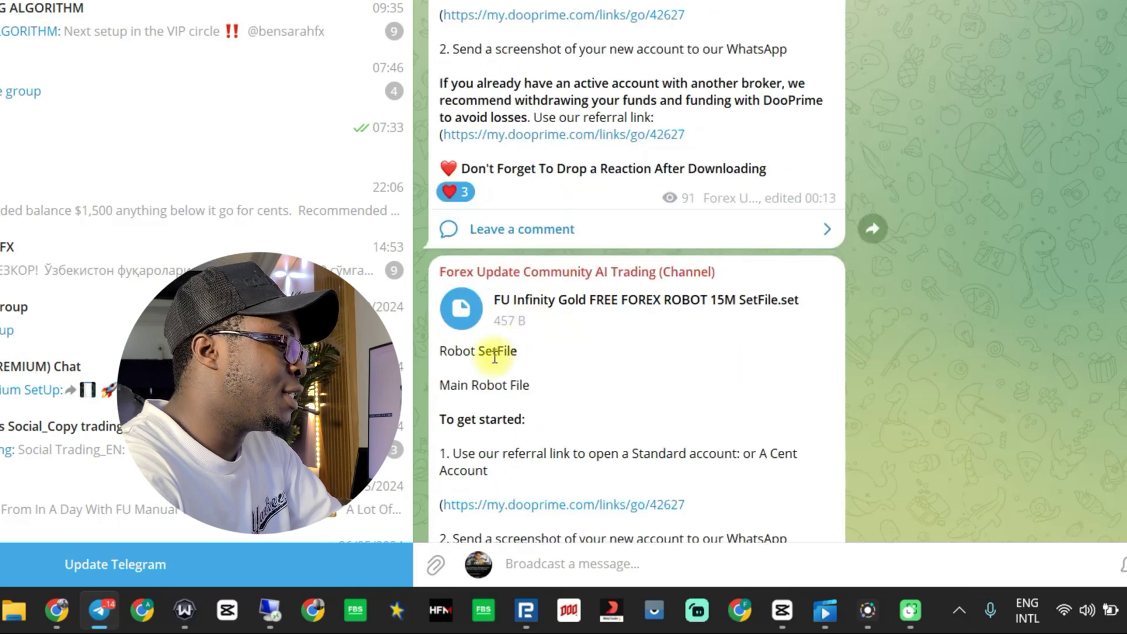
{"action": "triple_click", "coordinate": [478, 350]}
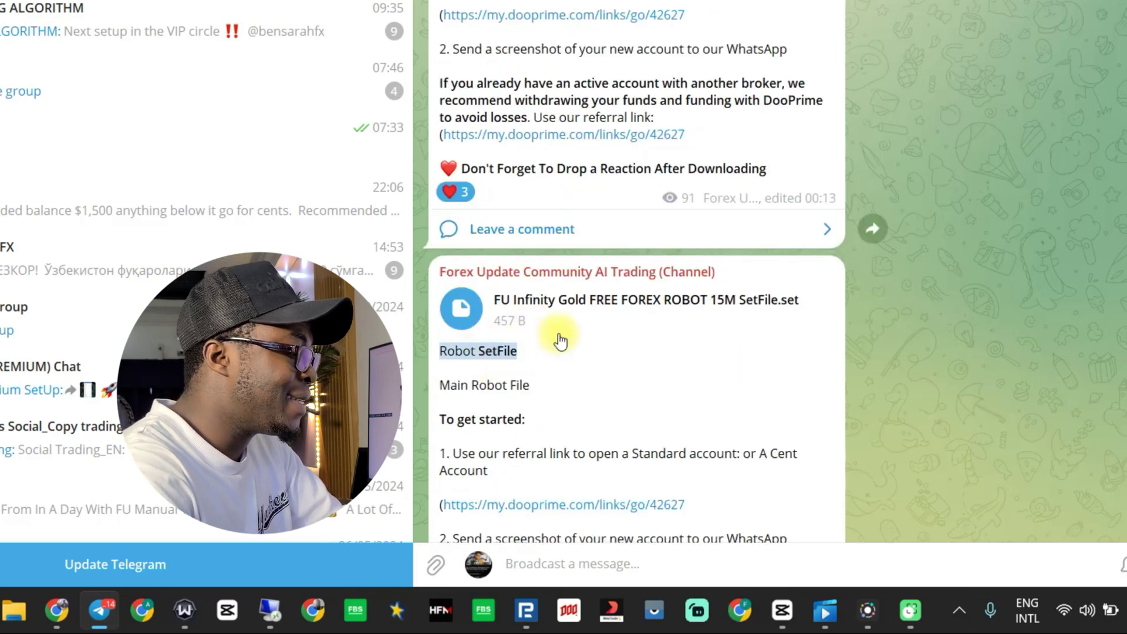
{"action": "scroll", "coordinate": [558, 336], "scroll_direction": "down", "scroll_amount": 2}
{"action": "scroll", "coordinate": [556, 331], "scroll_direction": "down", "scroll_amount": 1}
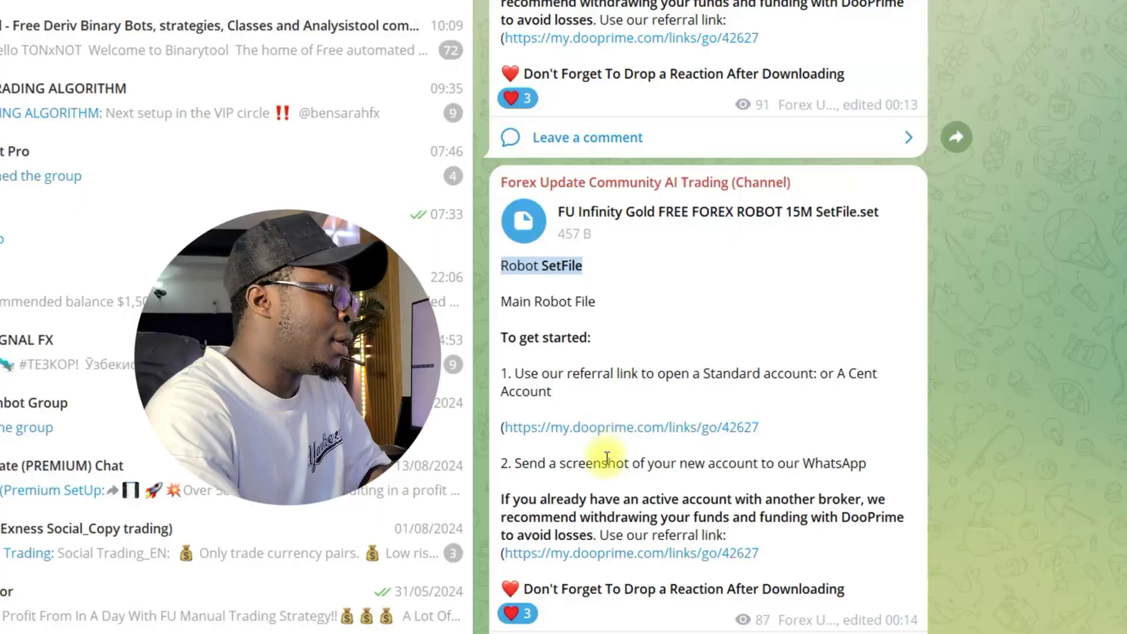
{"action": "scroll", "coordinate": [607, 458], "scroll_direction": "down", "scroll_amount": 5}
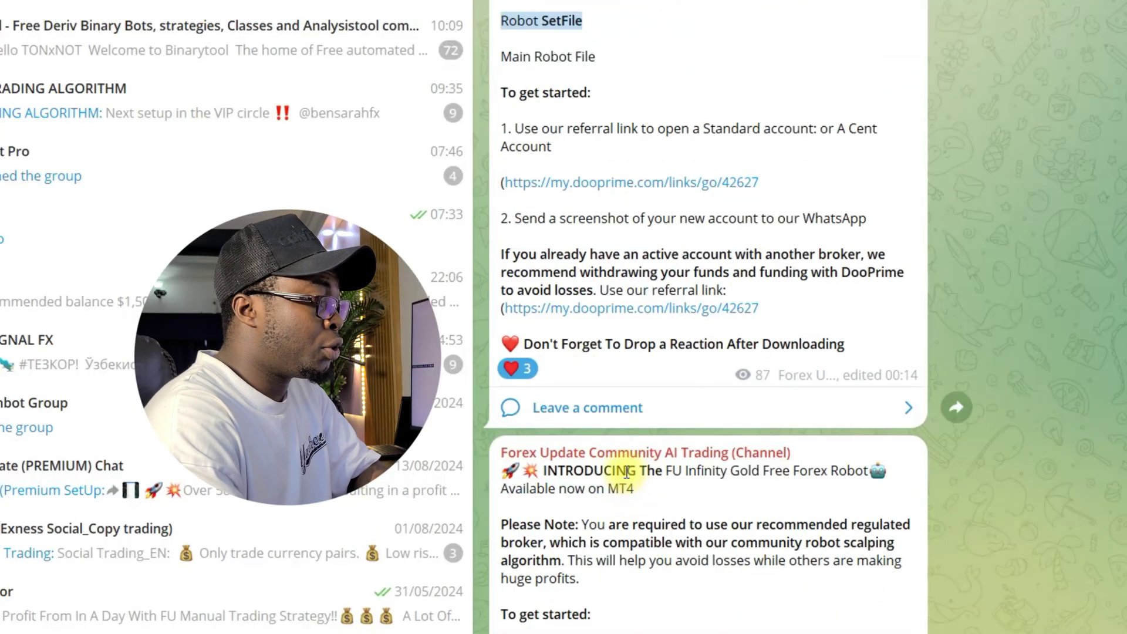
{"action": "left_click_drag", "start_coordinate": [599, 471], "coordinate": [659, 470]}
{"action": "scroll", "coordinate": [665, 469], "scroll_direction": "down", "scroll_amount": 2}
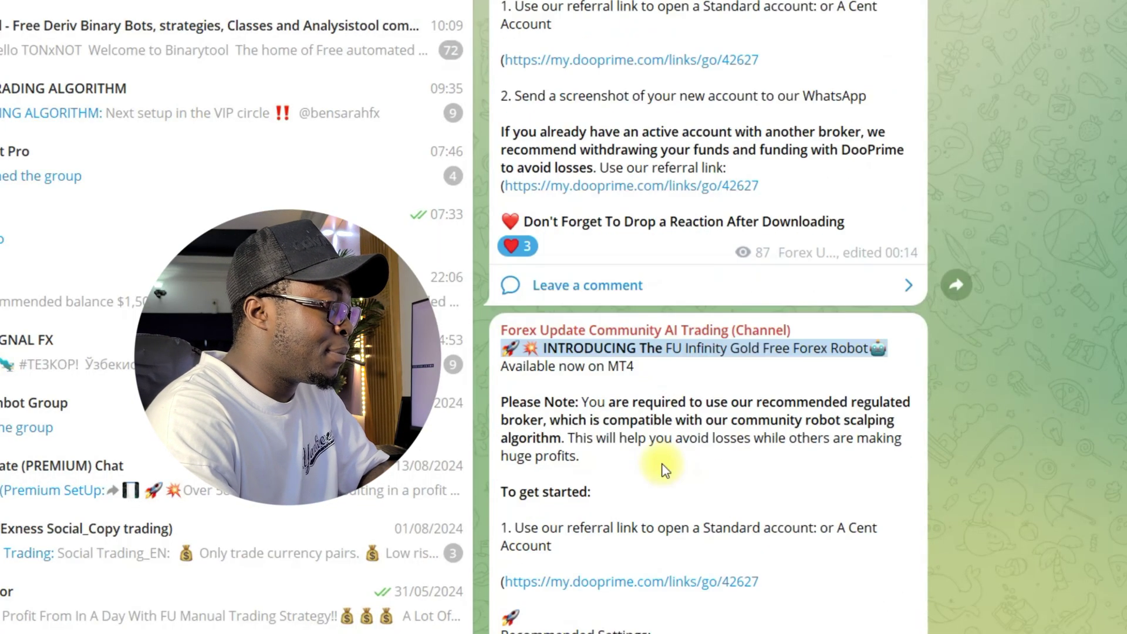
{"action": "left_click", "coordinate": [545, 401]}
{"action": "double_click", "coordinate": [575, 399]}
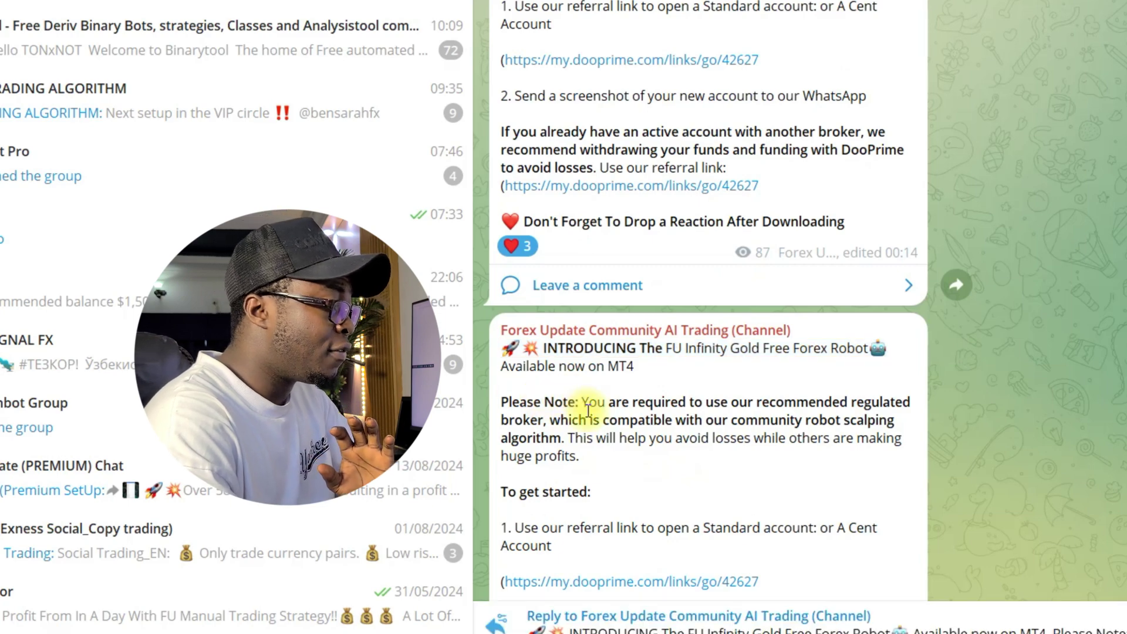
{"action": "scroll", "coordinate": [618, 417], "scroll_direction": "down", "scroll_amount": 6}
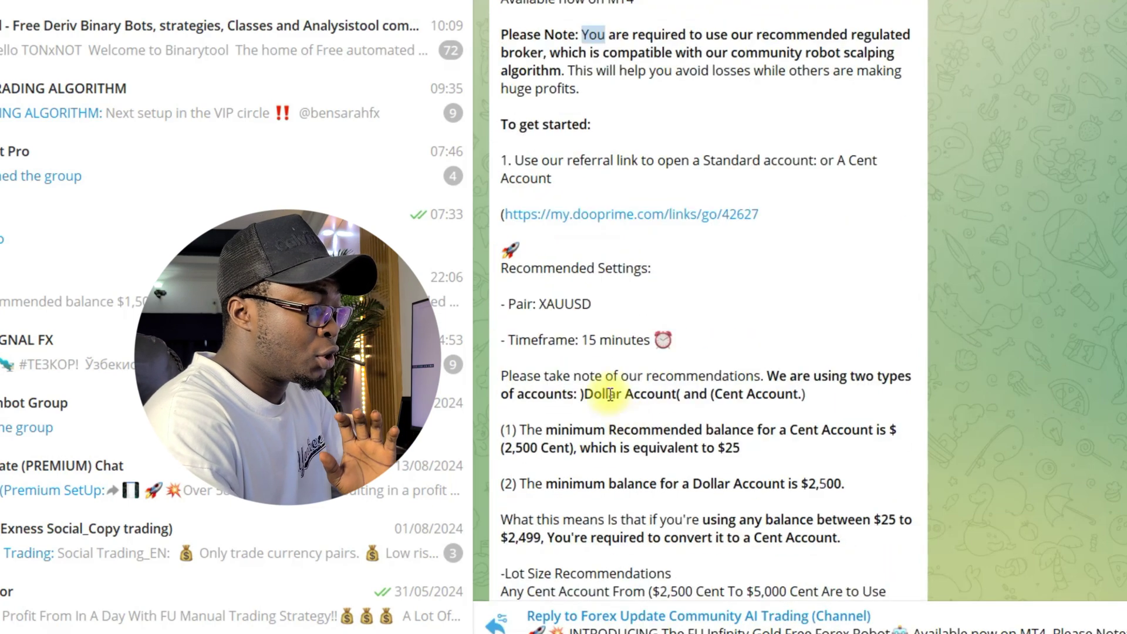
{"action": "scroll", "coordinate": [590, 408], "scroll_direction": "down", "scroll_amount": 5}
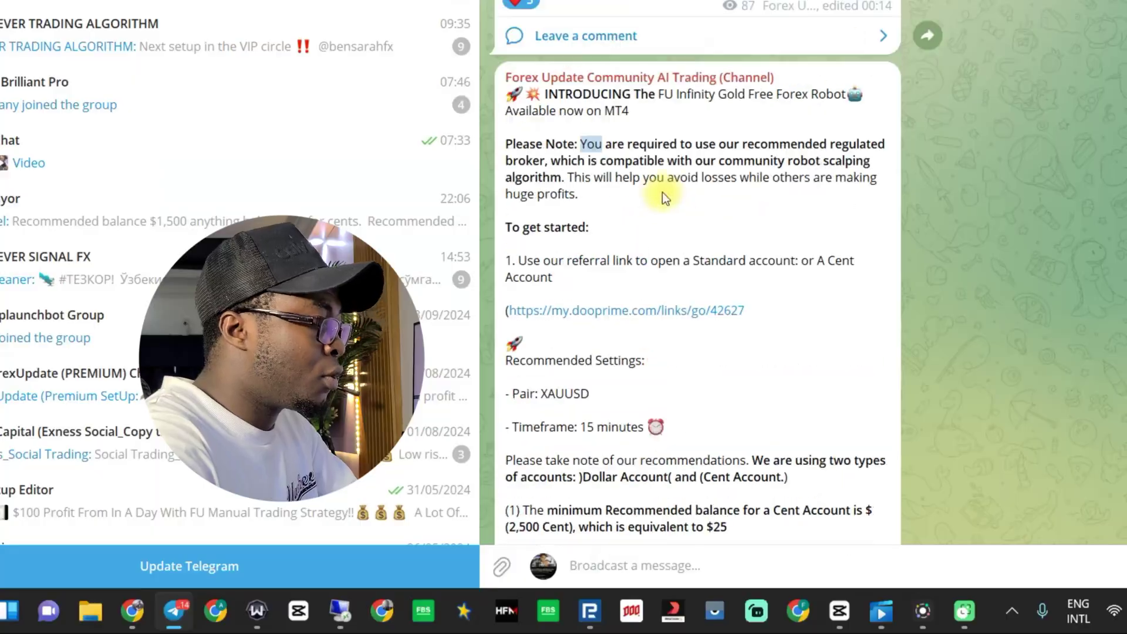
{"action": "scroll", "coordinate": [675, 223], "scroll_direction": "up", "scroll_amount": 6}
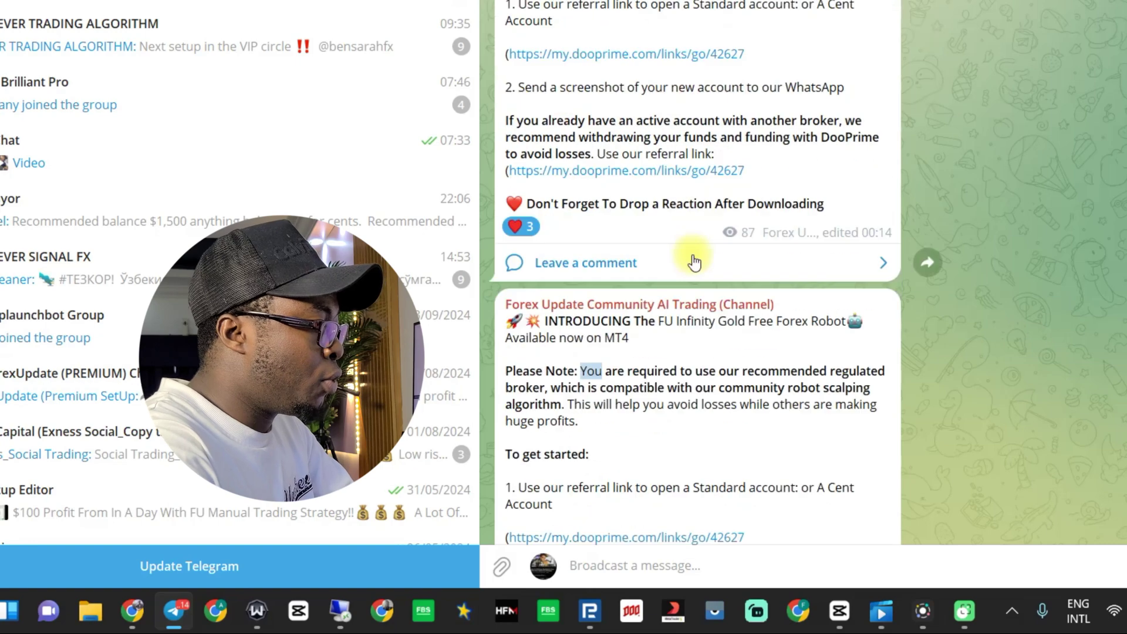
{"action": "scroll", "coordinate": [687, 236], "scroll_direction": "up", "scroll_amount": 8}
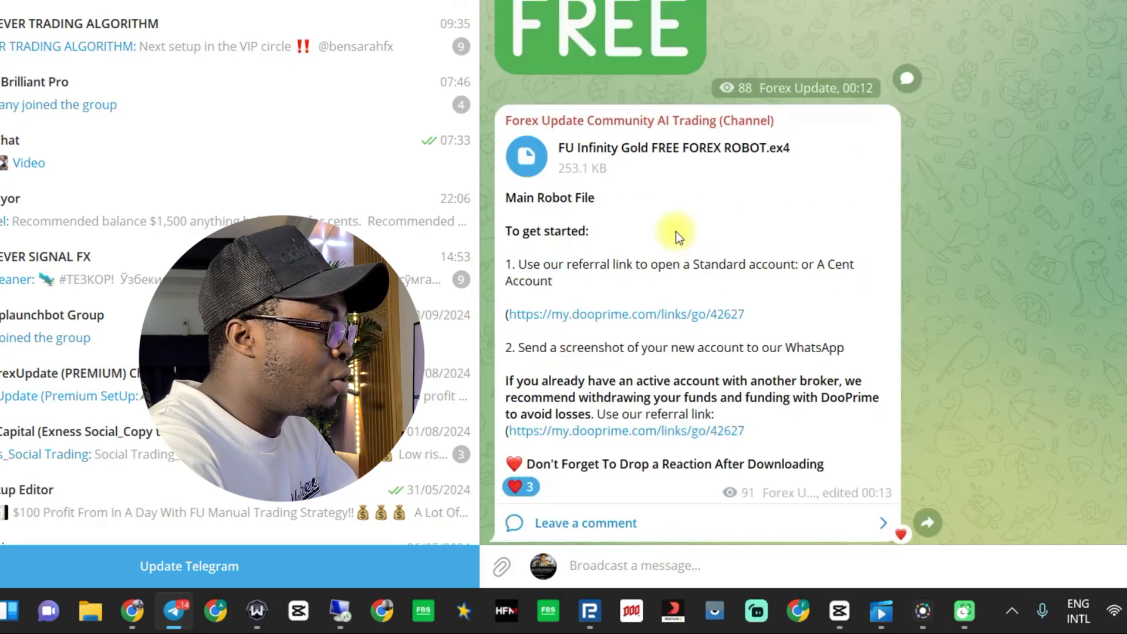
- Save FU Infinity Gold FREE FOREX ROBOT.ex4 from Telegram into Downloads > FU Free Forex Robot
{"action": "right_click", "coordinate": [524, 172]}
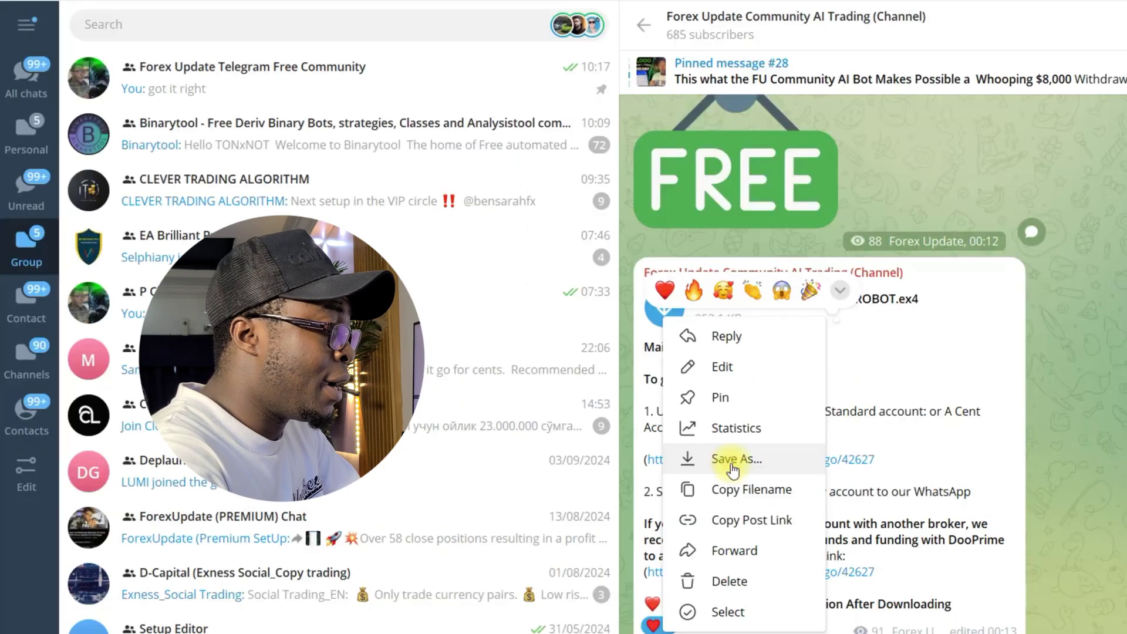
{"action": "left_click", "coordinate": [598, 317]}
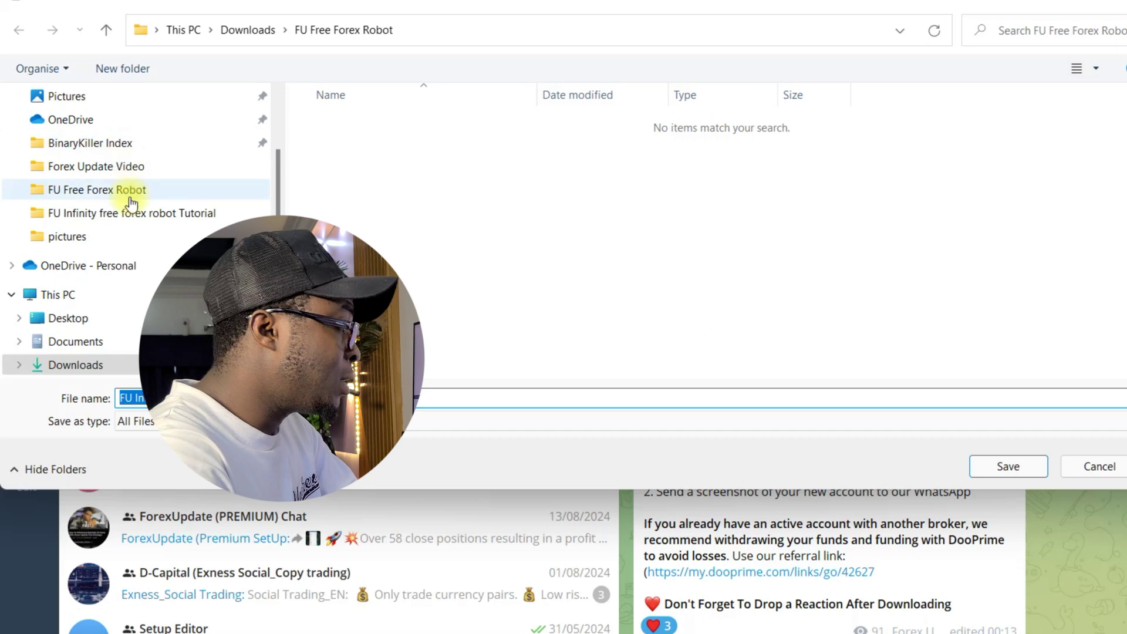
{"action": "scroll", "coordinate": [126, 194], "scroll_direction": "up", "scroll_amount": 2}
{"action": "left_click", "coordinate": [117, 135]}
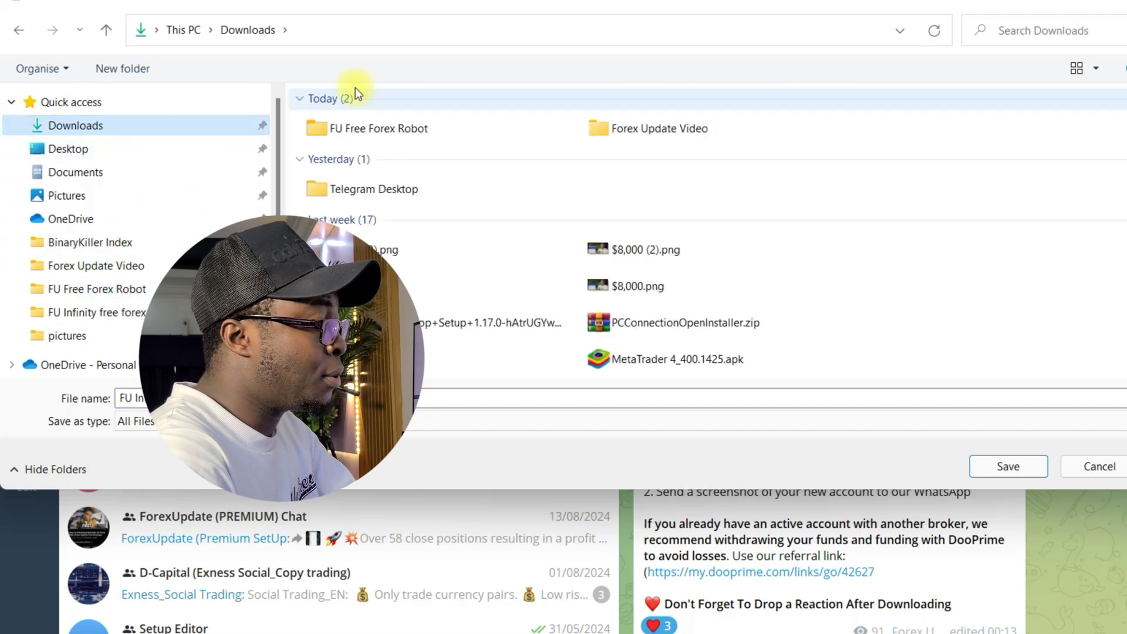
{"action": "double_click", "coordinate": [350, 135]}
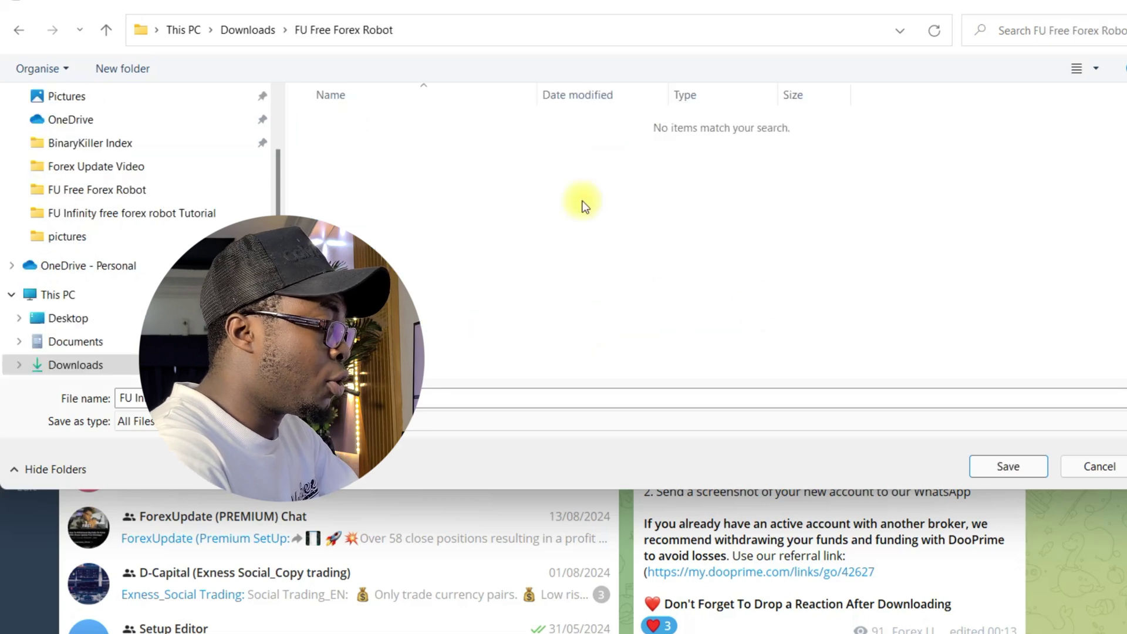
{"action": "left_click", "coordinate": [1037, 471]}
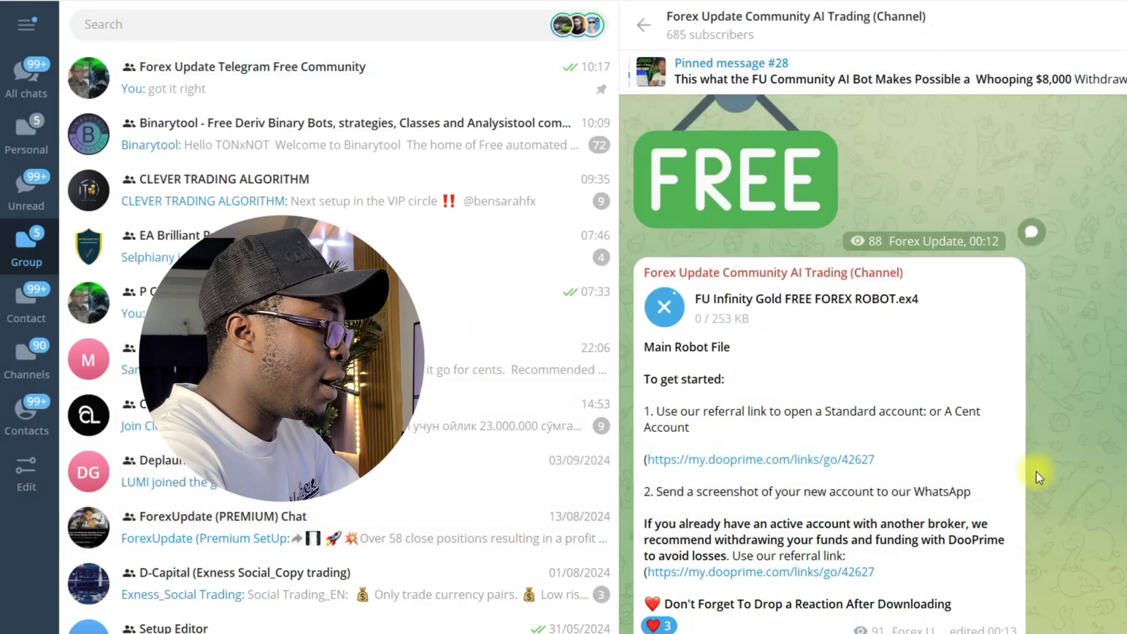
{"action": "scroll", "coordinate": [841, 441], "scroll_direction": "down", "scroll_amount": 1}
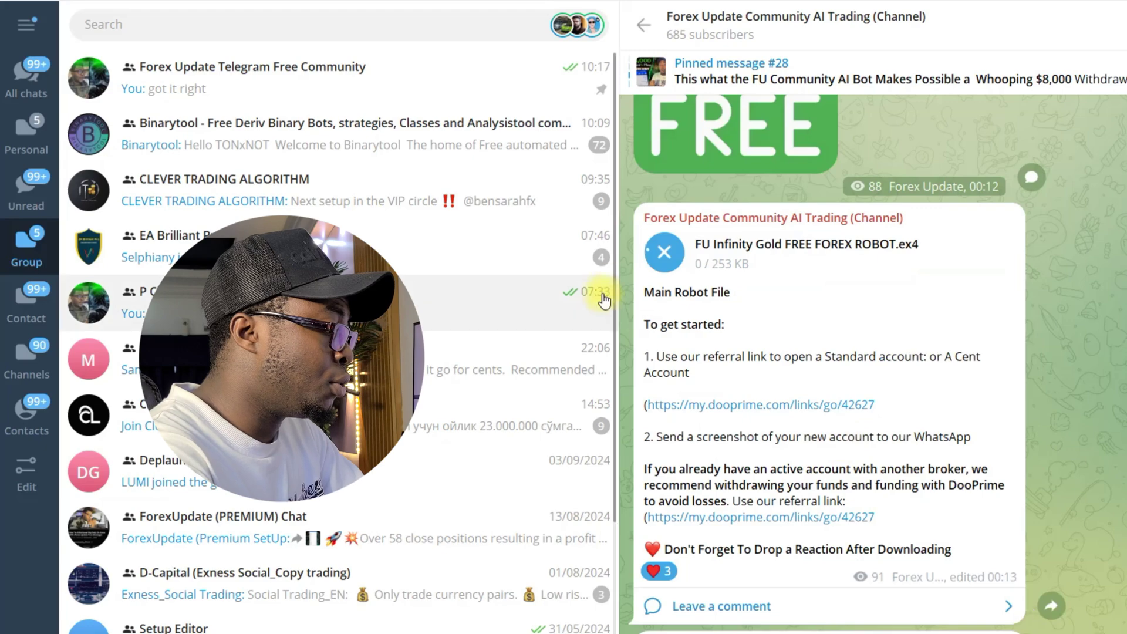
{"action": "scroll", "coordinate": [790, 273], "scroll_direction": "down", "scroll_amount": 4}
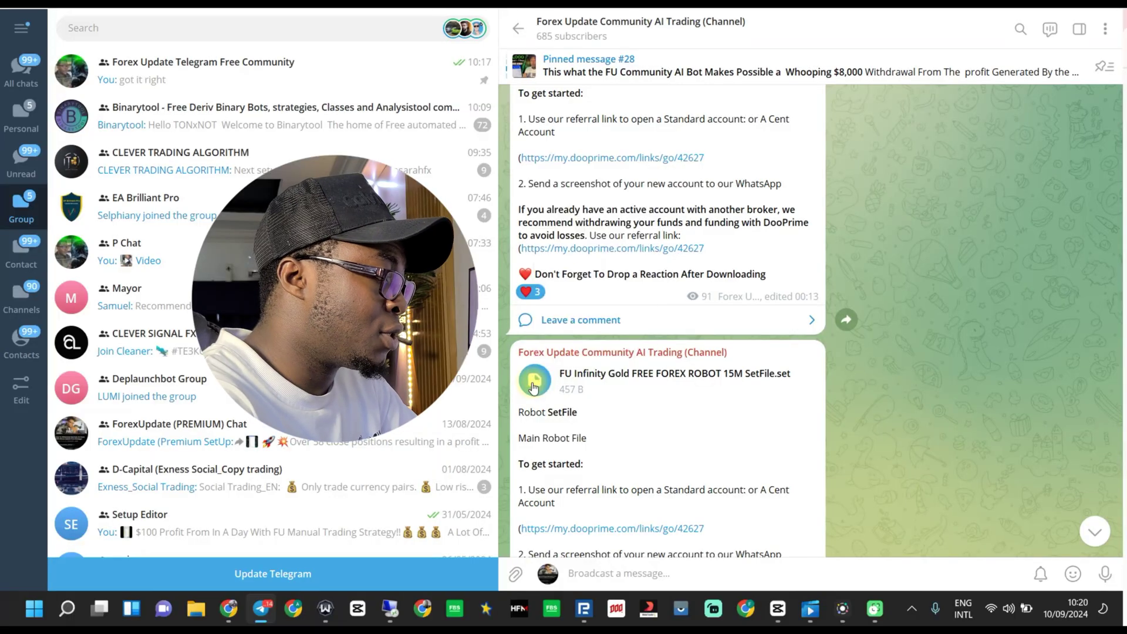
- Save the 15M SetFile.set from the Telegram post into the FU Free Forex Robot folder
{"action": "right_click", "coordinate": [533, 388]}
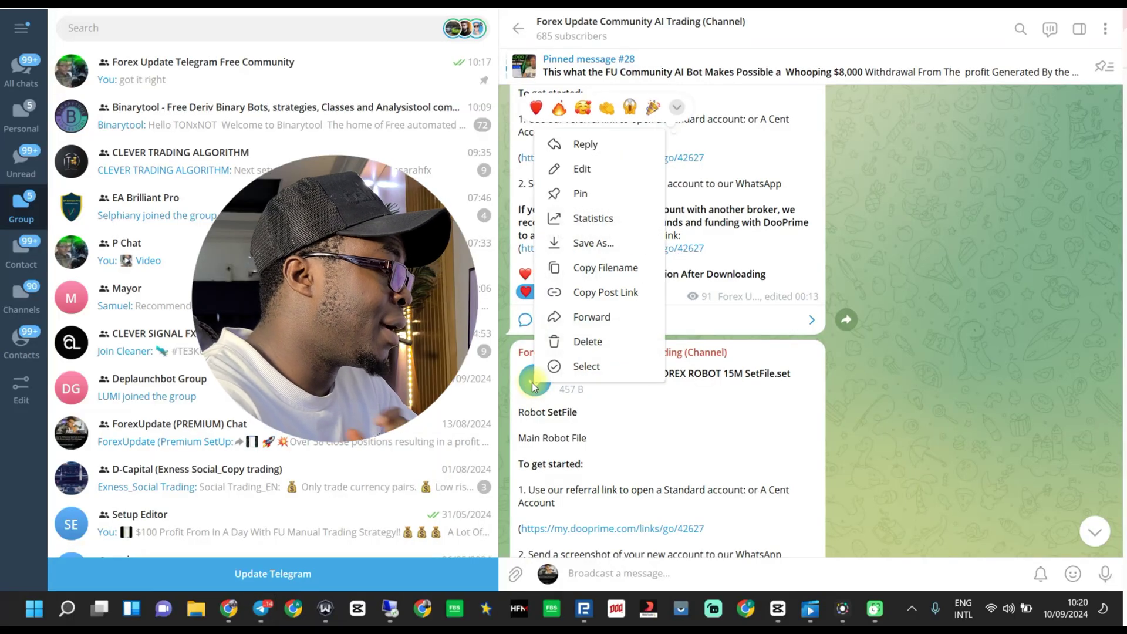
{"action": "left_click", "coordinate": [593, 249]}
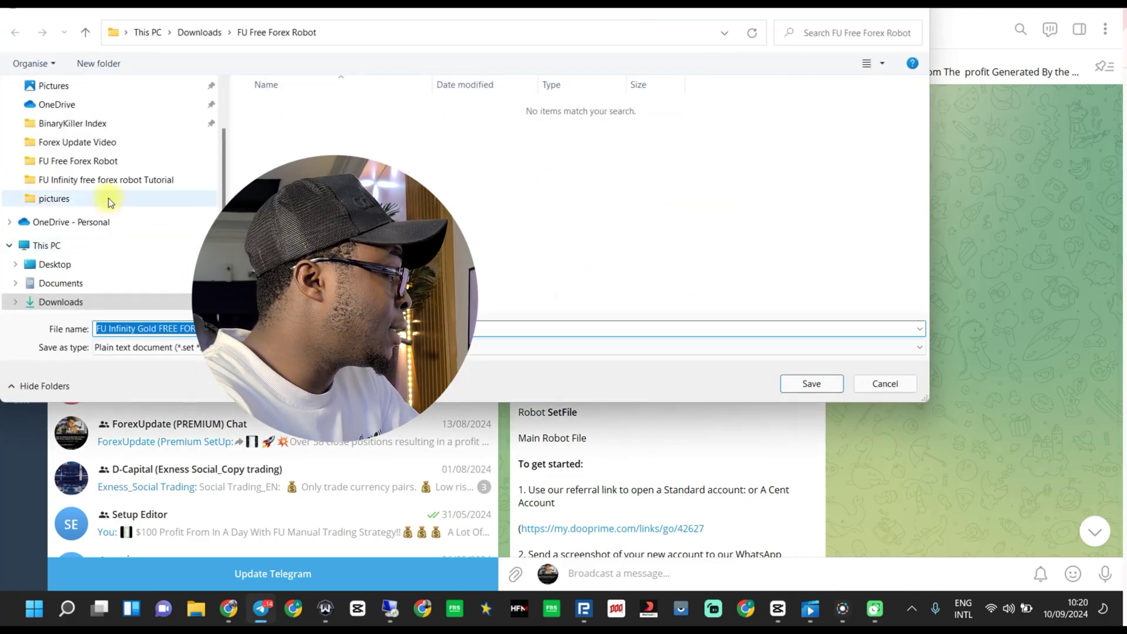
{"action": "scroll", "coordinate": [99, 129], "scroll_direction": "up", "scroll_amount": 1}
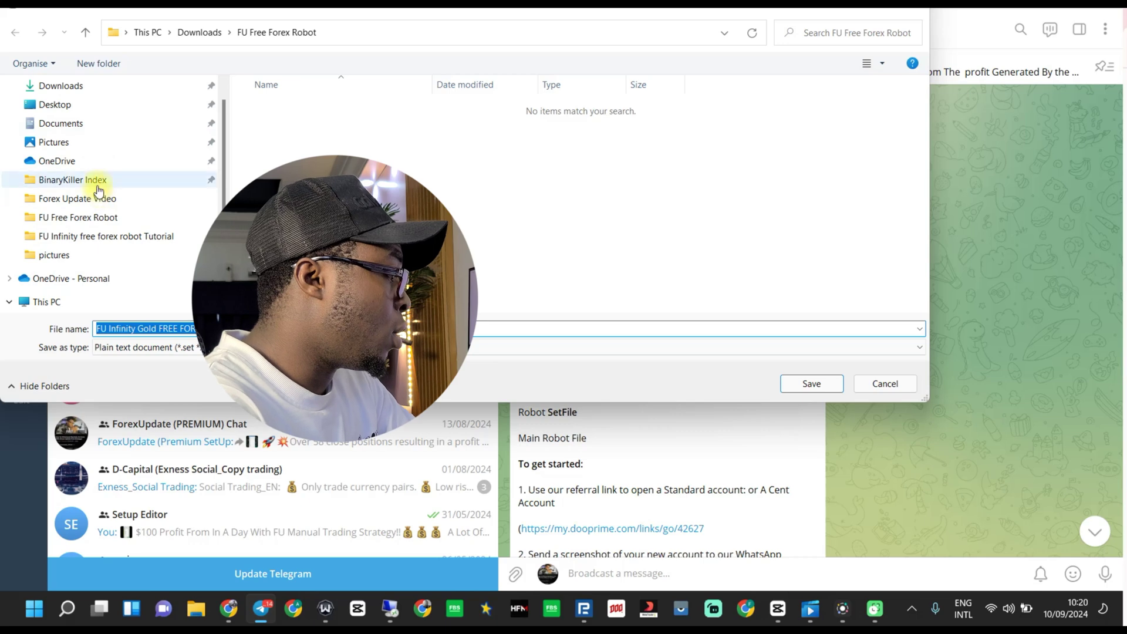
{"action": "left_click", "coordinate": [809, 389]}
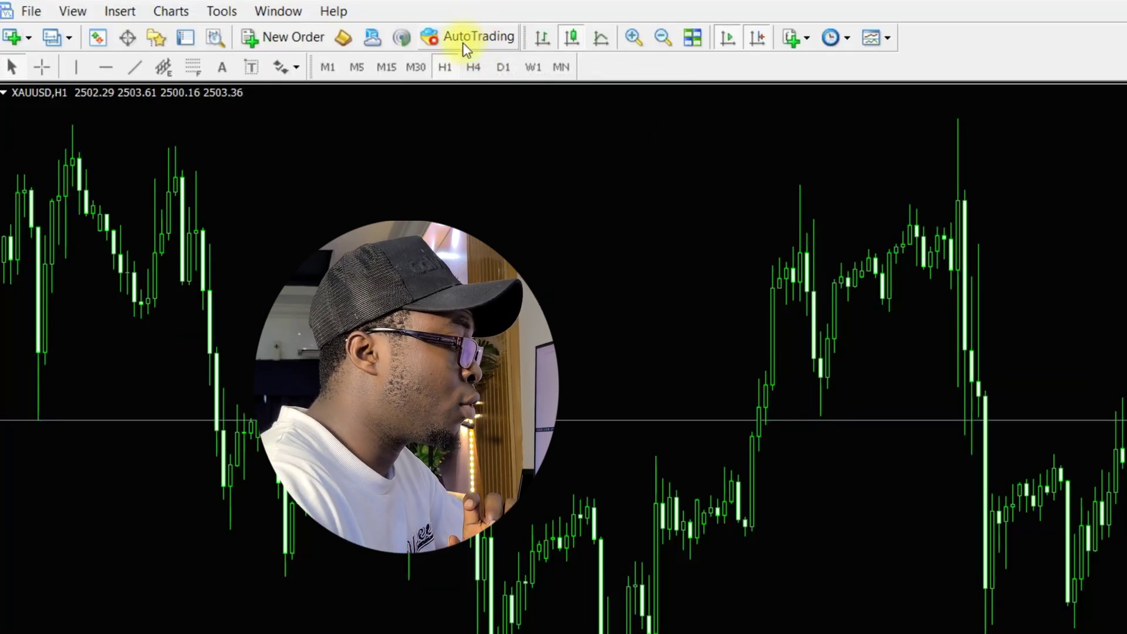
- Enable AutoTrading and switch the XAUUSD chart to the M15 timeframe
{"action": "left_click", "coordinate": [460, 41]}
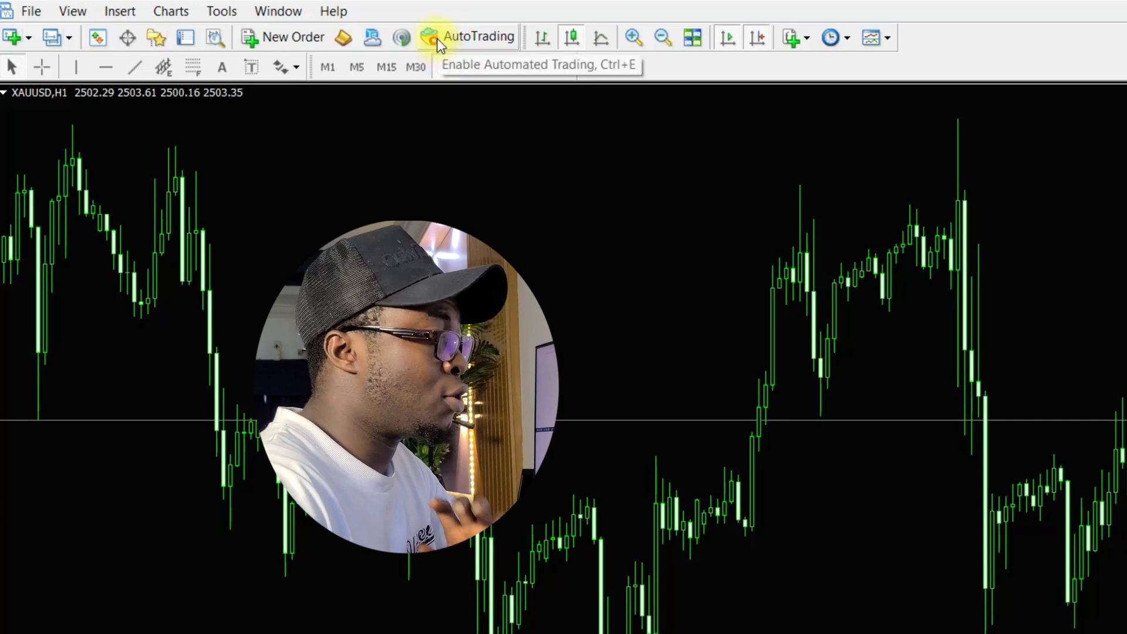
{"action": "left_click", "coordinate": [455, 47]}
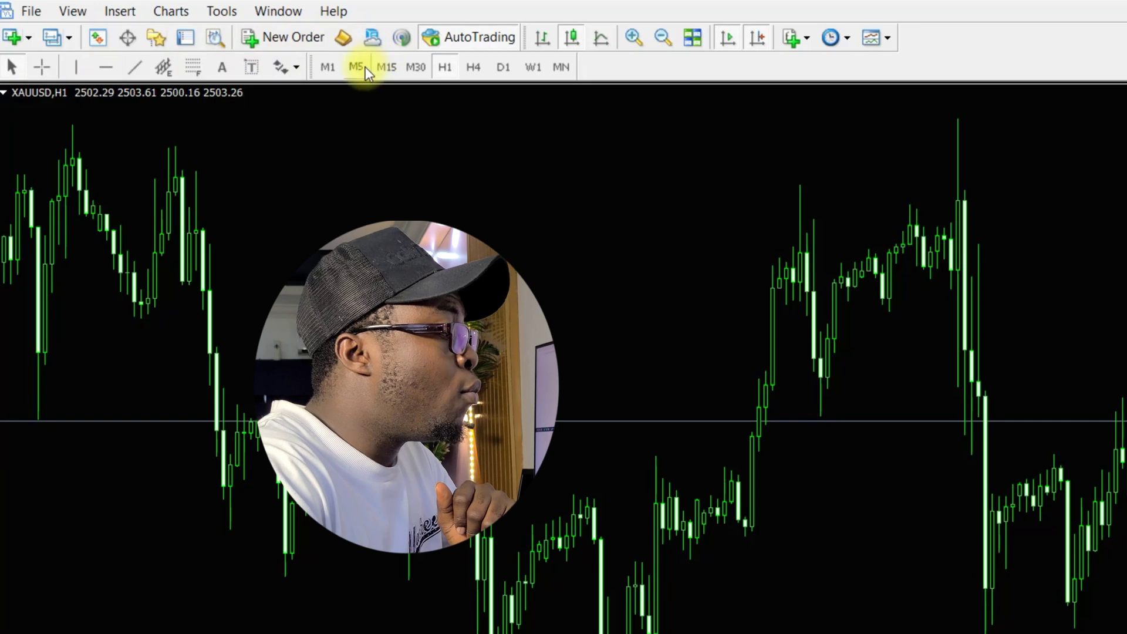
{"action": "left_click", "coordinate": [394, 68]}
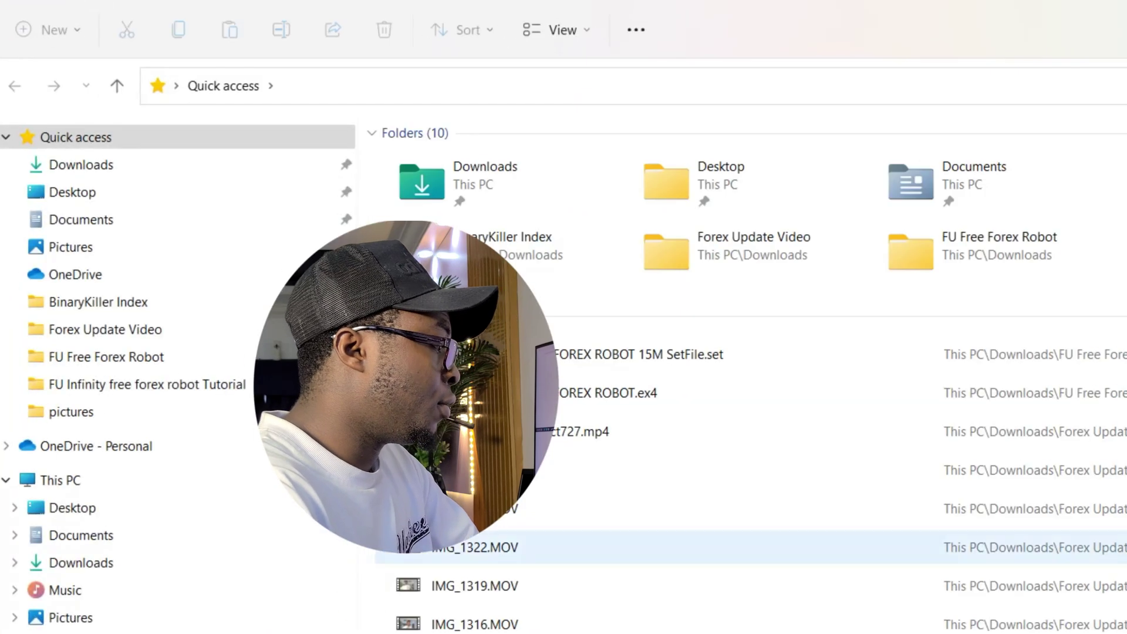
- Copy FU Infinity Gold FREE FOREX ROBOT.ex4 from Downloads > FU Free Forex Robot
{"action": "left_click", "coordinate": [108, 172]}
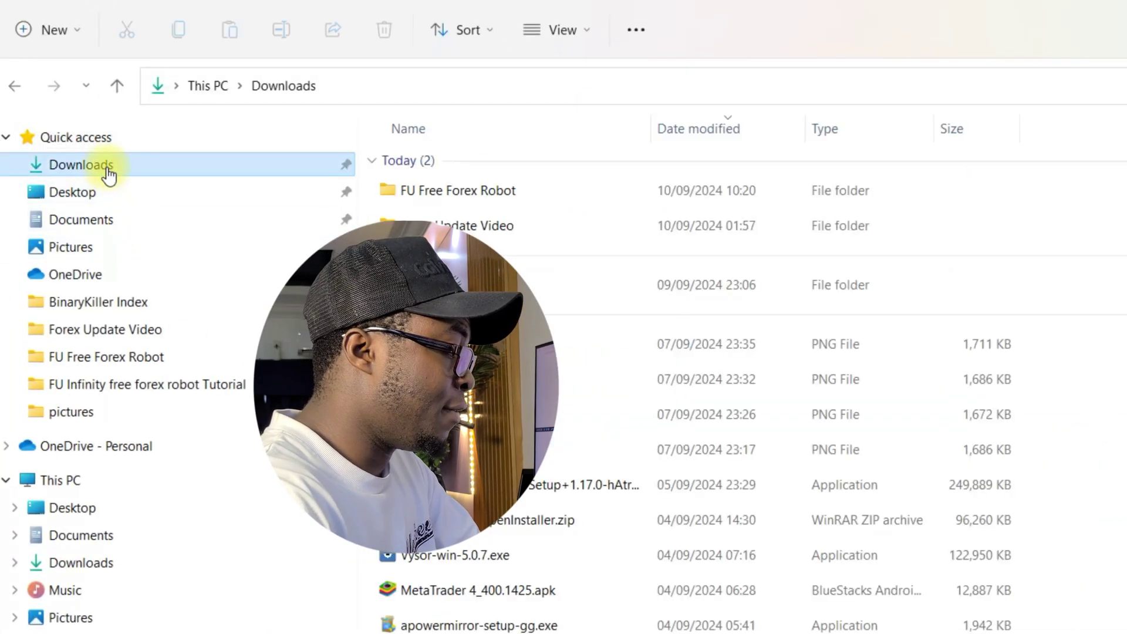
{"action": "left_click", "coordinate": [433, 191]}
{"action": "double_click", "coordinate": [435, 191]}
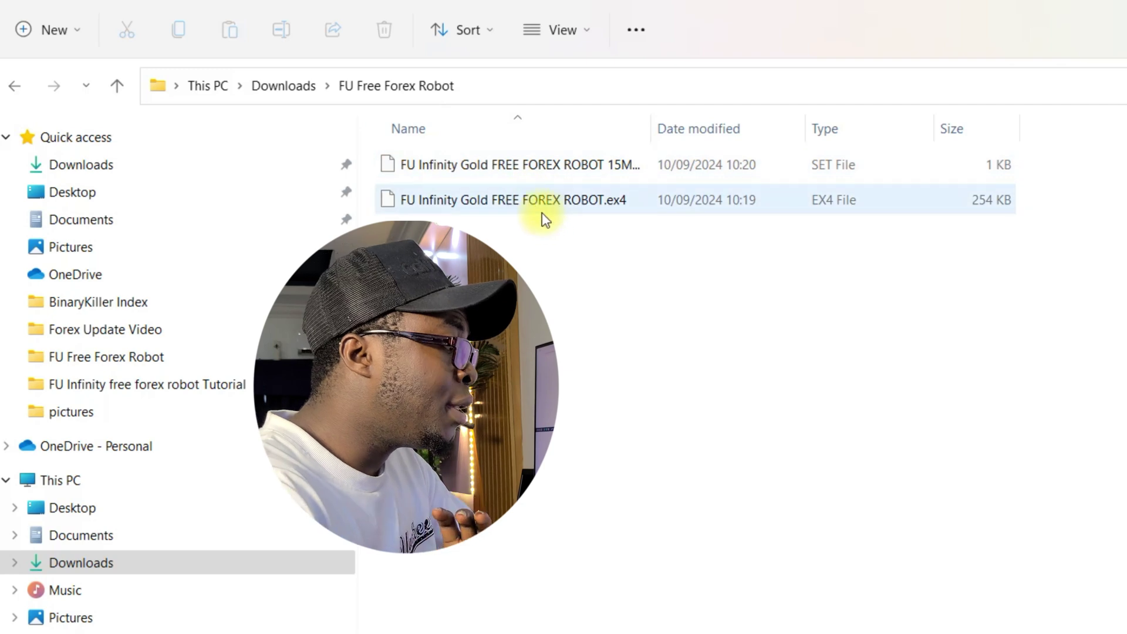
{"action": "left_click", "coordinate": [540, 210]}
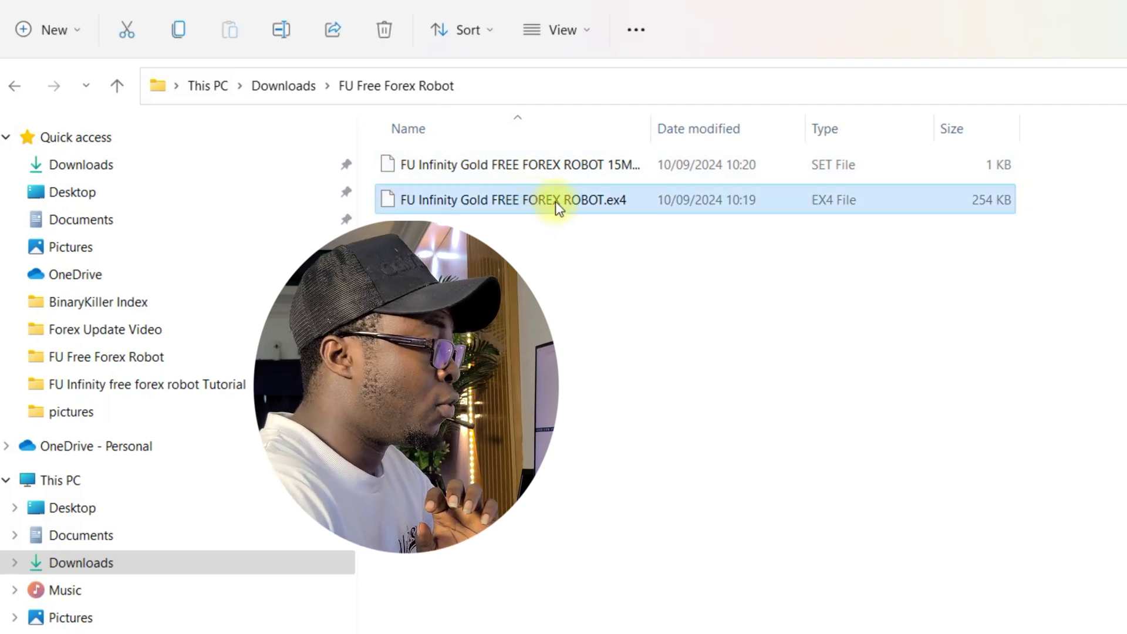
{"action": "right_click", "coordinate": [561, 201]}
{"action": "left_click", "coordinate": [628, 226]}
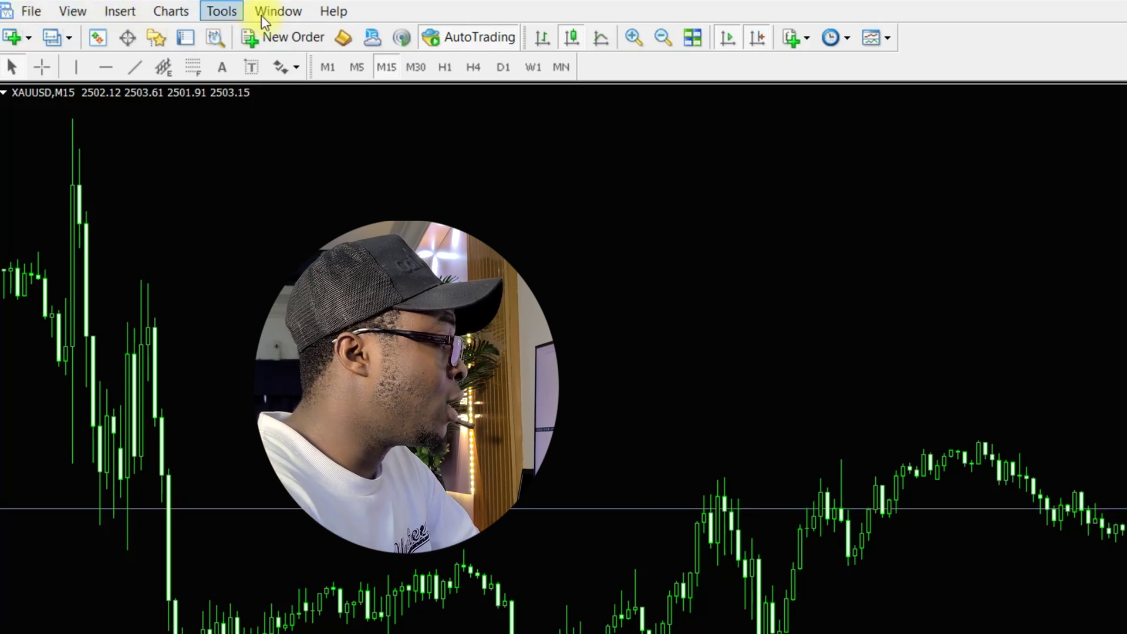
- Use File > Open Data Folder to show the MT4 data folder in File Explorer
{"action": "left_click", "coordinate": [32, 13]}
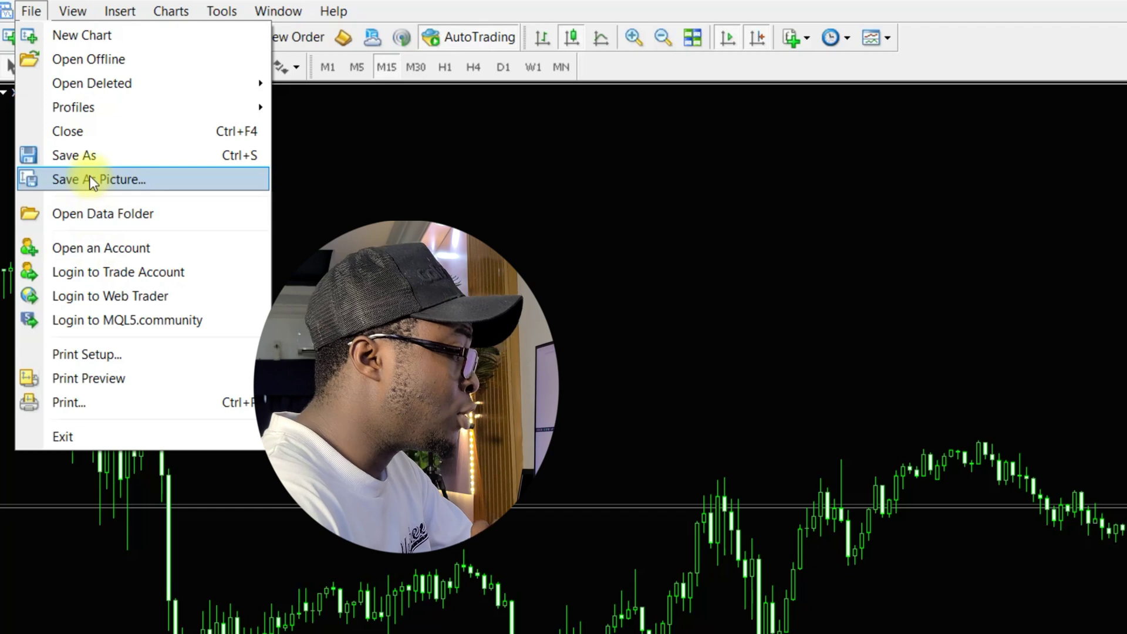
{"action": "left_click", "coordinate": [121, 215]}
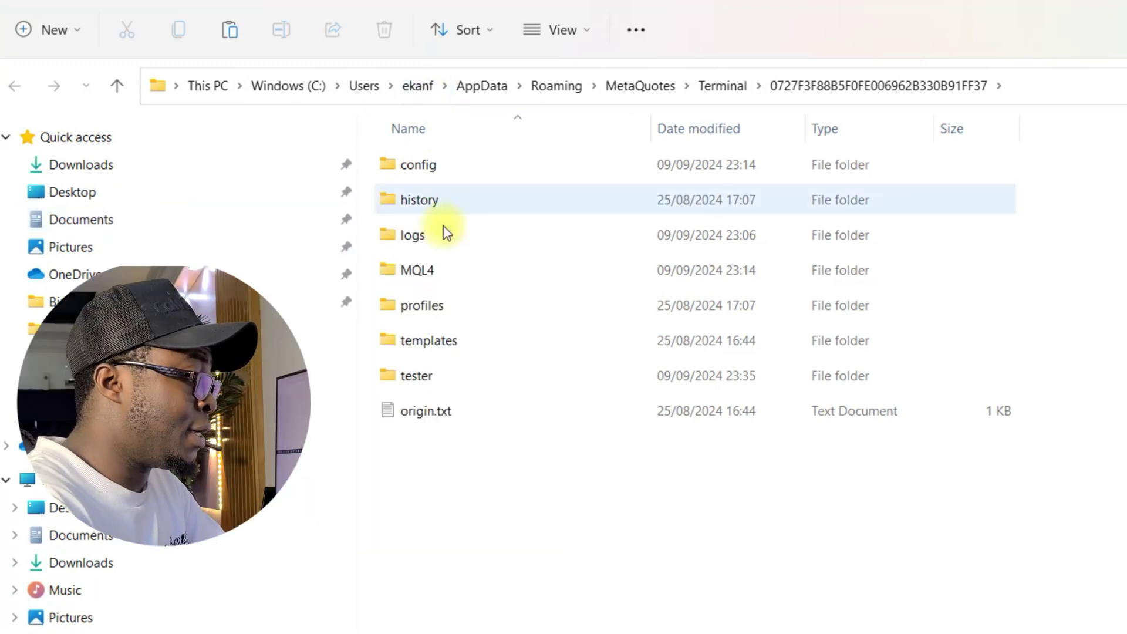
- Paste the robot .ex4 file into the data folder's MQL4 > Experts folder
{"action": "double_click", "coordinate": [417, 272]}
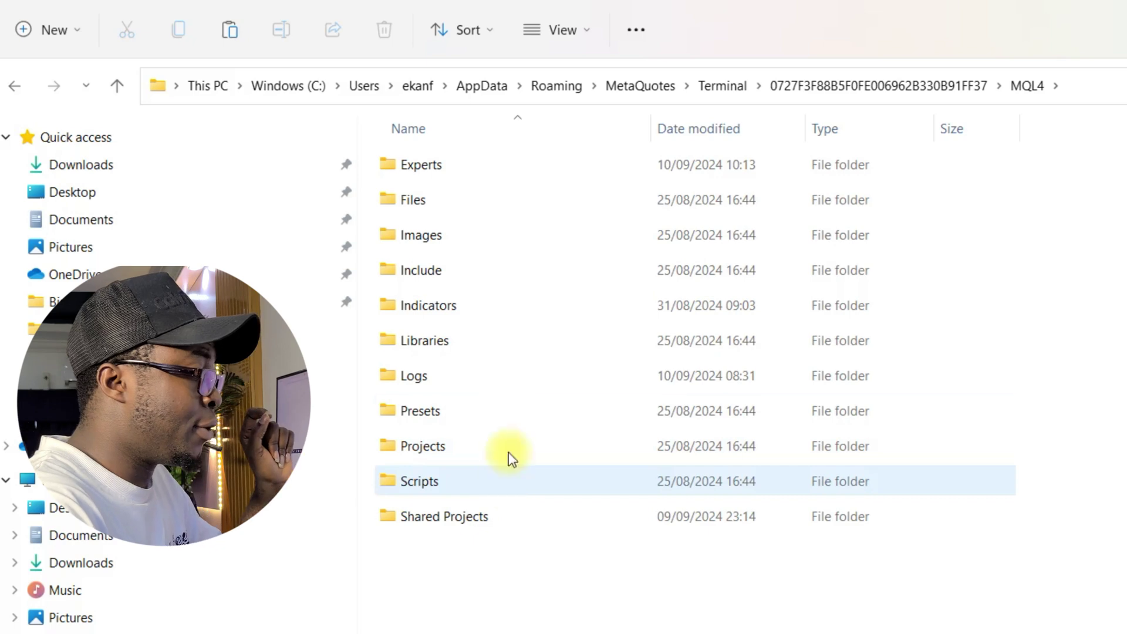
{"action": "left_click", "coordinate": [416, 169]}
{"action": "double_click", "coordinate": [416, 168]}
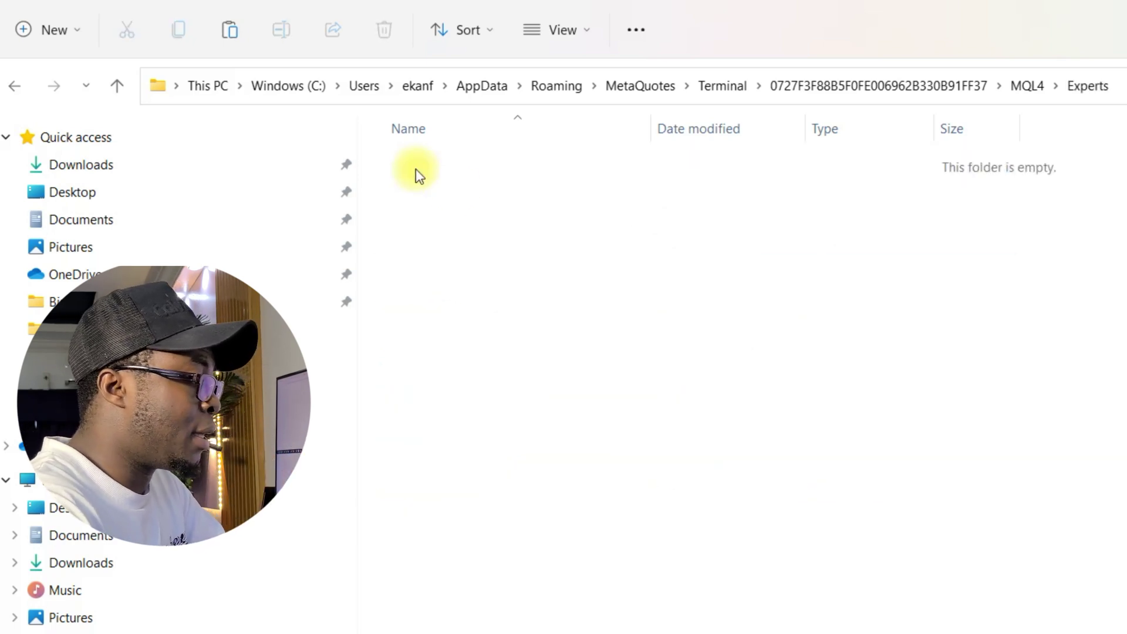
{"action": "right_click", "coordinate": [541, 288]}
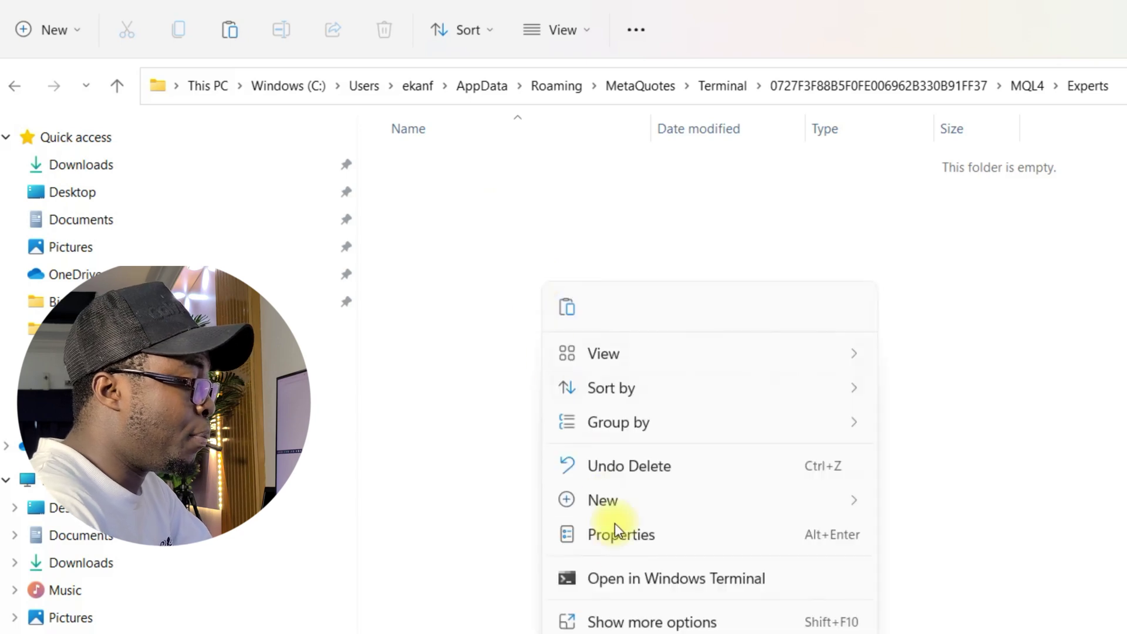
{"action": "left_click", "coordinate": [647, 622]}
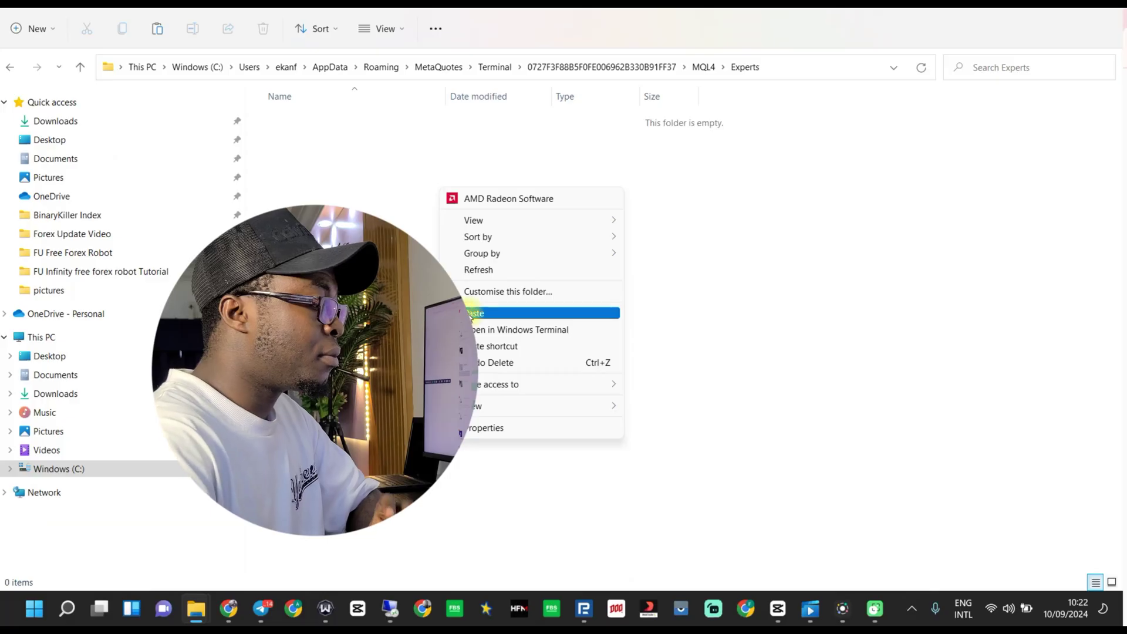
{"action": "left_click", "coordinate": [473, 315]}
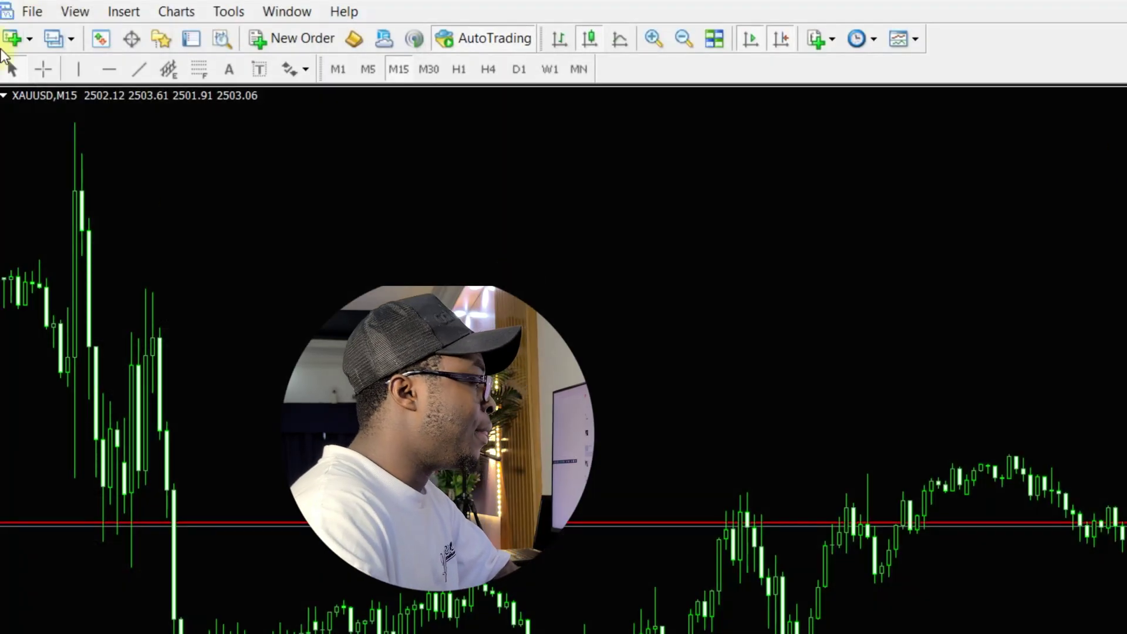
- Show the Navigator and refresh Expert Advisors to list FU Infinity Gold FREE FOREX ROBOT
{"action": "left_click", "coordinate": [86, 11]}
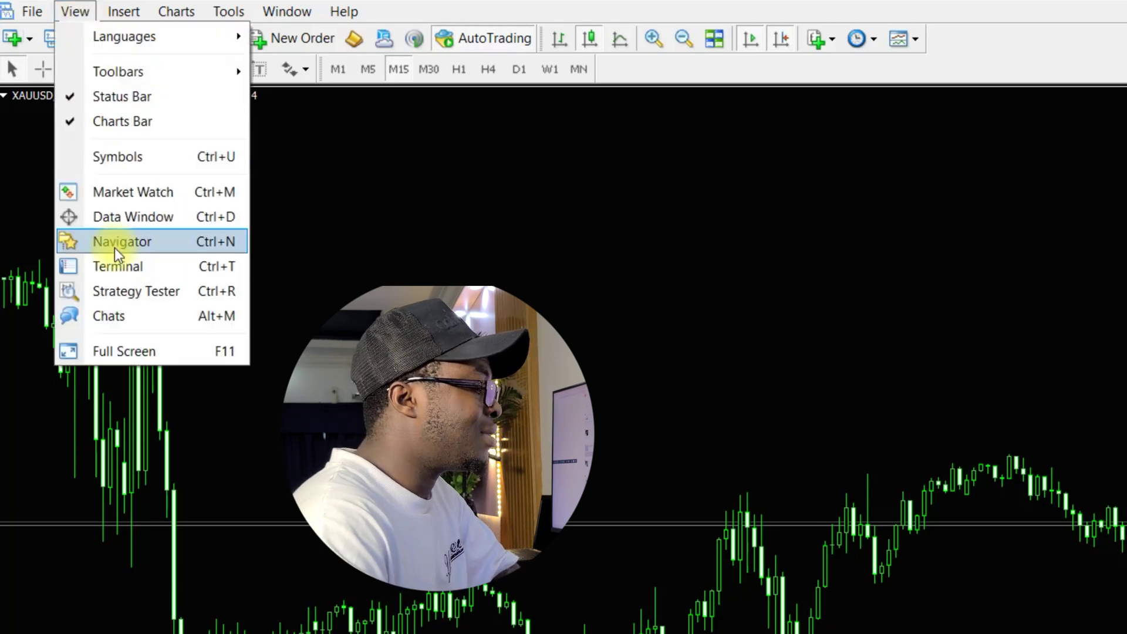
{"action": "left_click", "coordinate": [139, 243]}
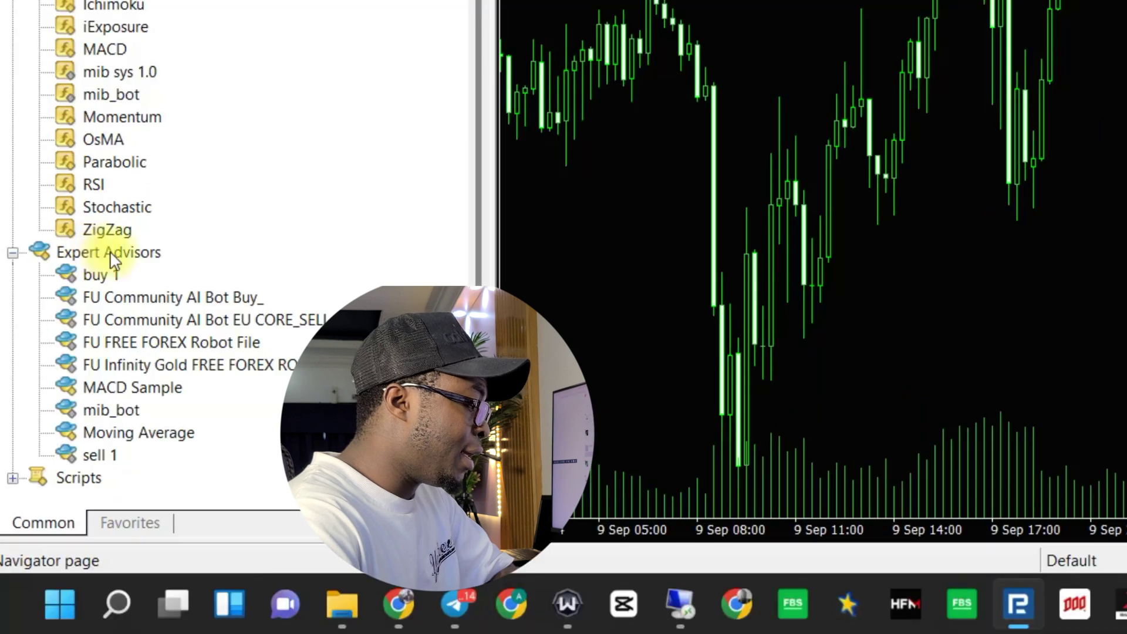
{"action": "right_click", "coordinate": [95, 599]}
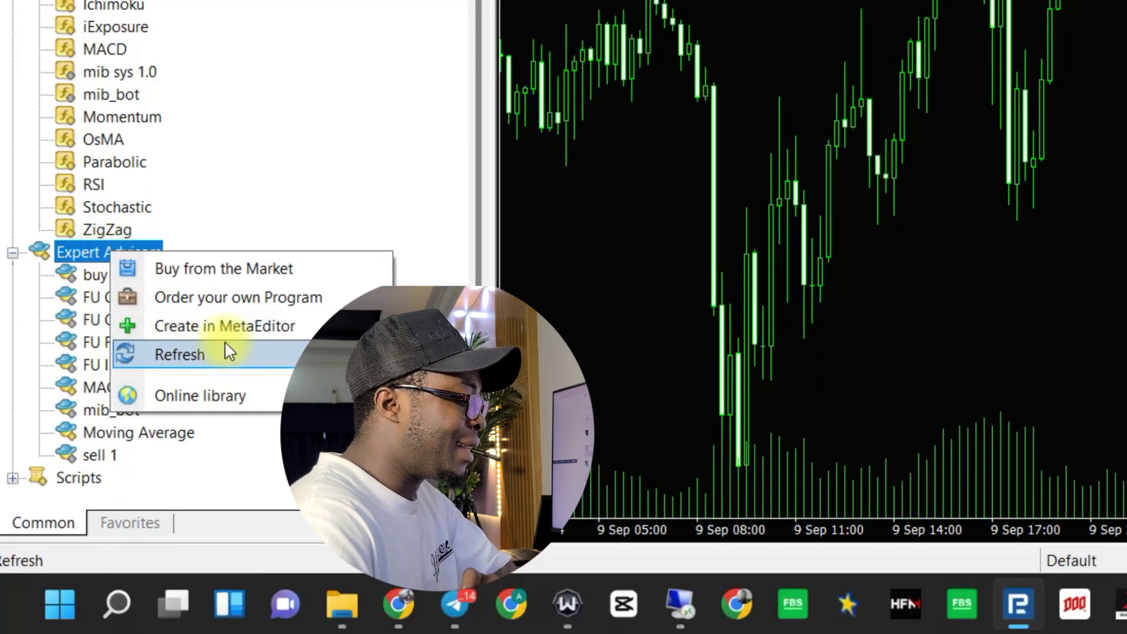
{"action": "left_click", "coordinate": [218, 360]}
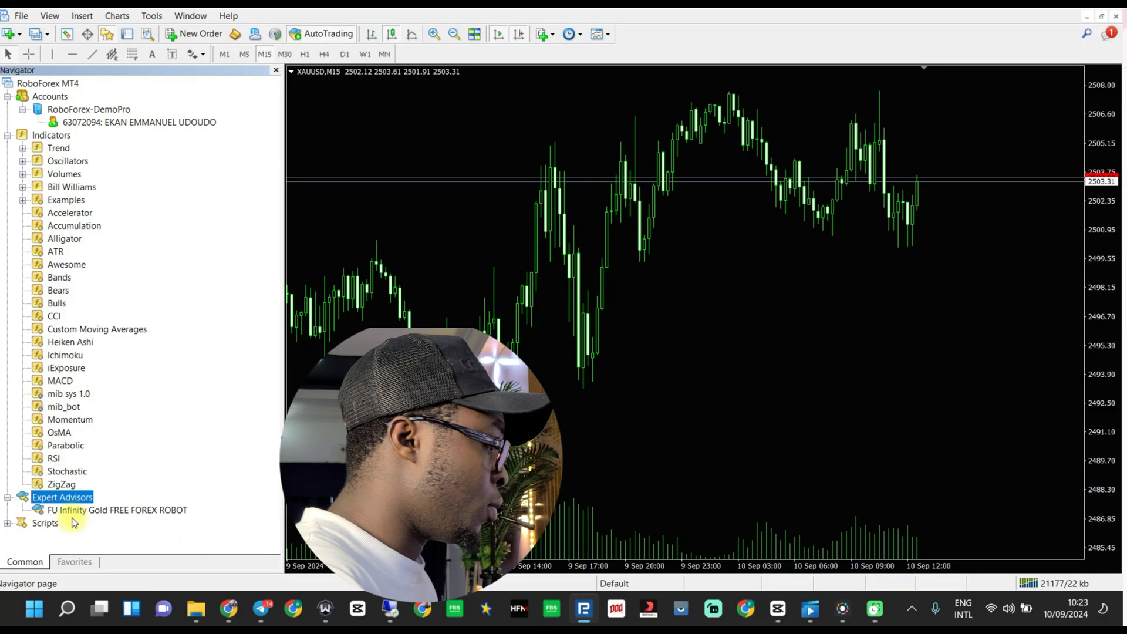
- Drag FU Infinity Gold FREE FOREX ROBOT onto the XAUUSD M15 chart, showing inputs lot 0.01, Tp 800.0
{"action": "left_click", "coordinate": [114, 513]}
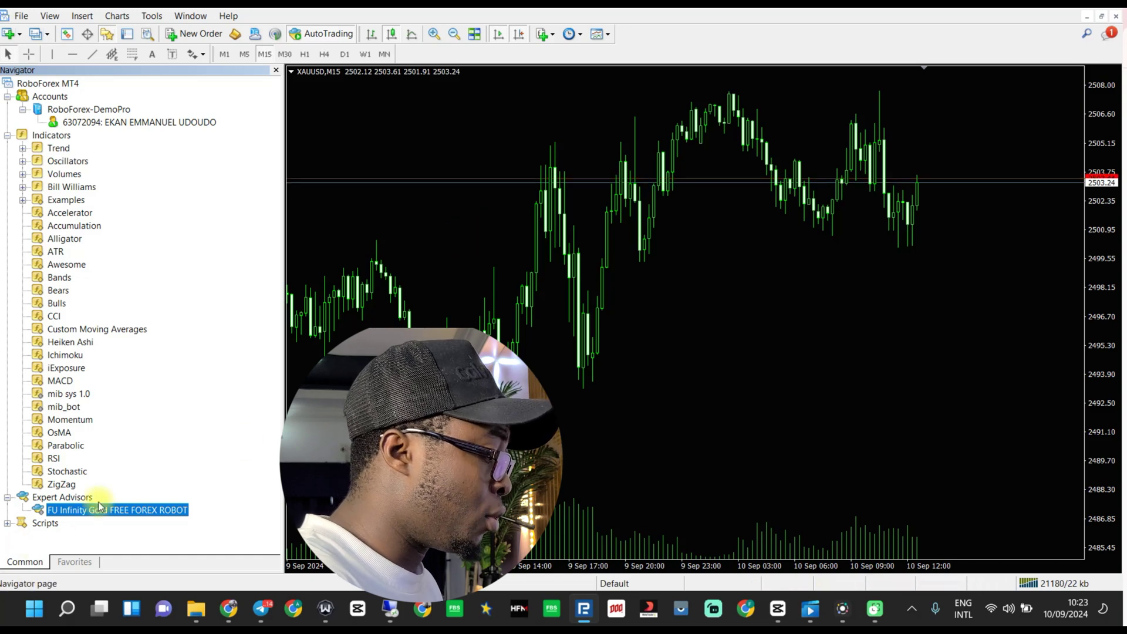
{"action": "left_click_drag", "start_coordinate": [274, 439], "coordinate": [521, 288]}
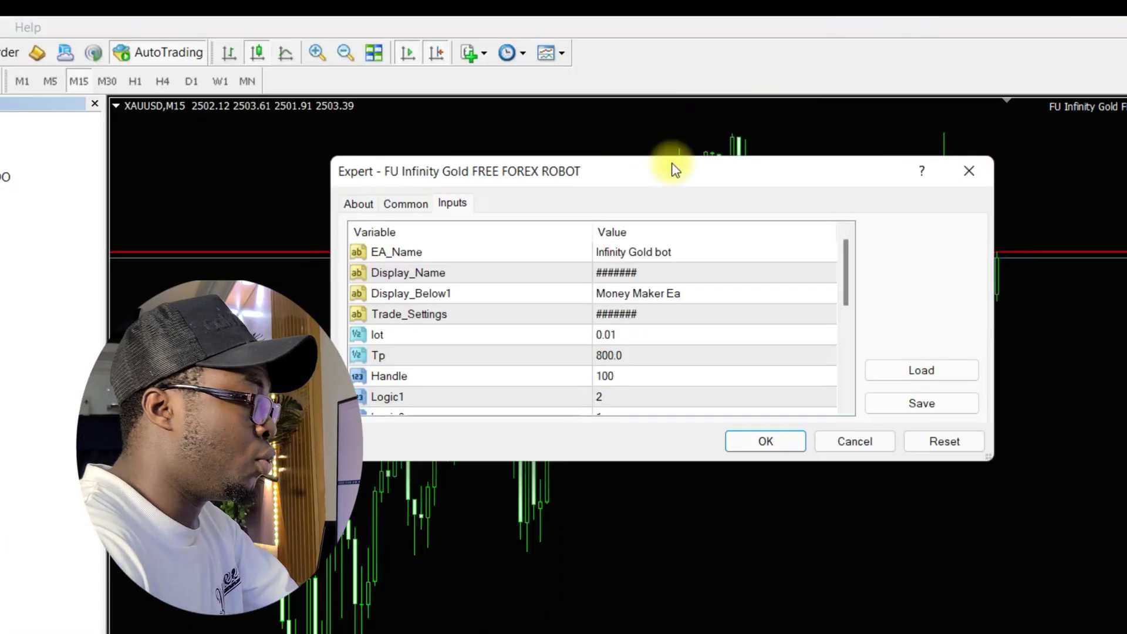
{"action": "left_click_drag", "start_coordinate": [689, 116], "coordinate": [679, 145]}
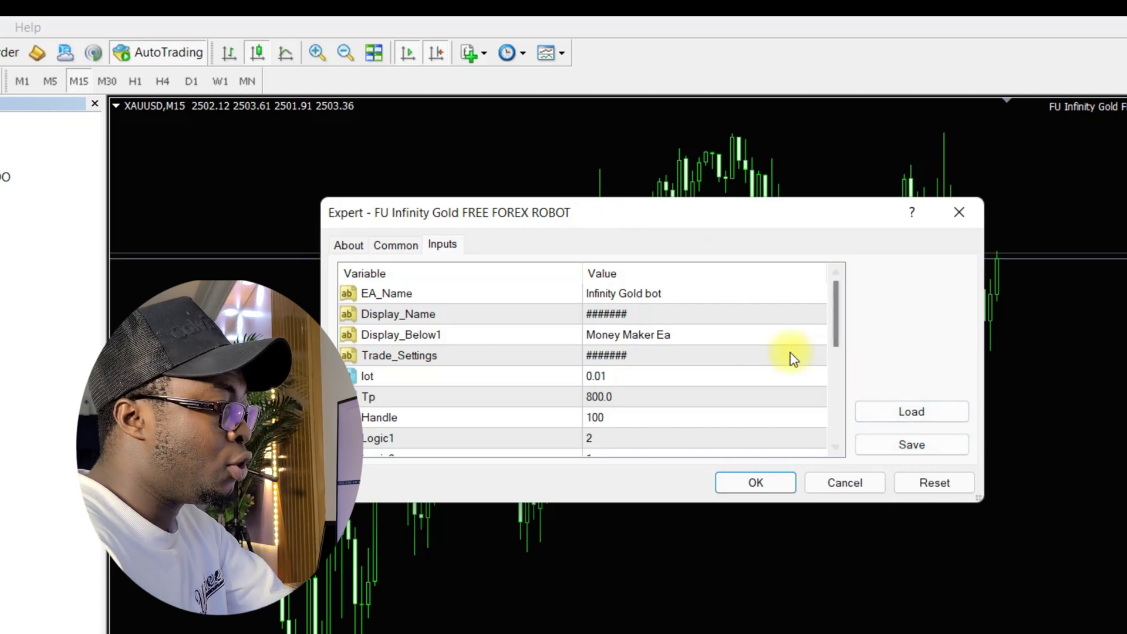
{"action": "scroll", "coordinate": [686, 361], "scroll_direction": "down", "scroll_amount": 2}
{"action": "scroll", "coordinate": [685, 364], "scroll_direction": "down", "scroll_amount": 2}
{"action": "scroll", "coordinate": [678, 358], "scroll_direction": "up", "scroll_amount": 4}
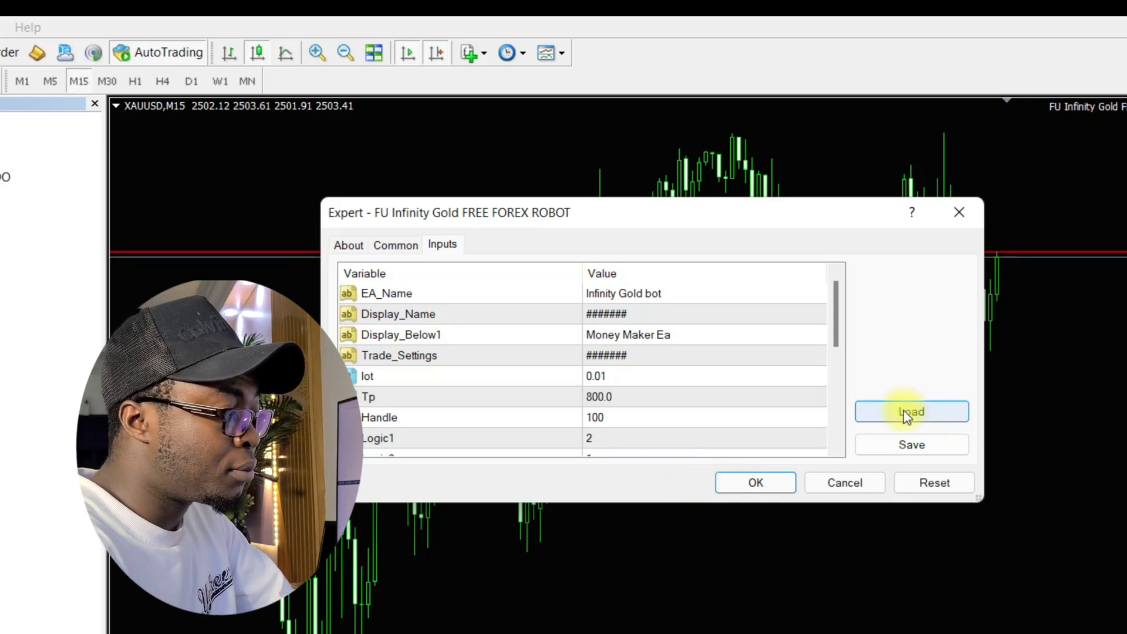
- Load FU Infinity Gold FREE FOREX ROBOT 15M SetFile.set from Downloads > FU Free Forex Robot, setting Tp to 4.0
{"action": "left_click", "coordinate": [925, 416]}
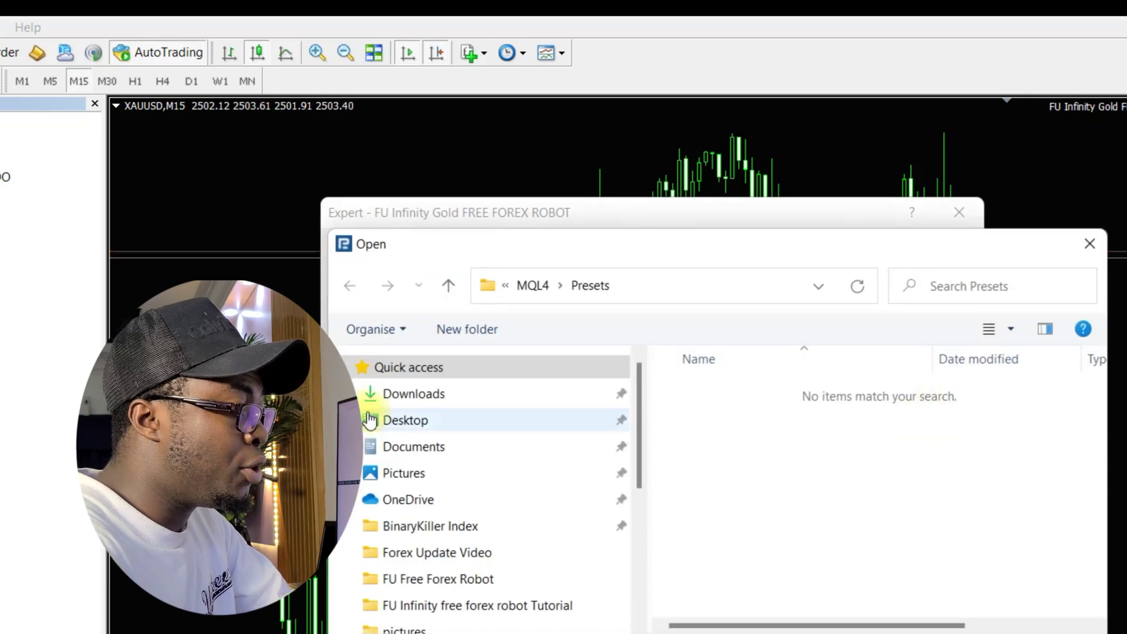
{"action": "left_click", "coordinate": [428, 398]}
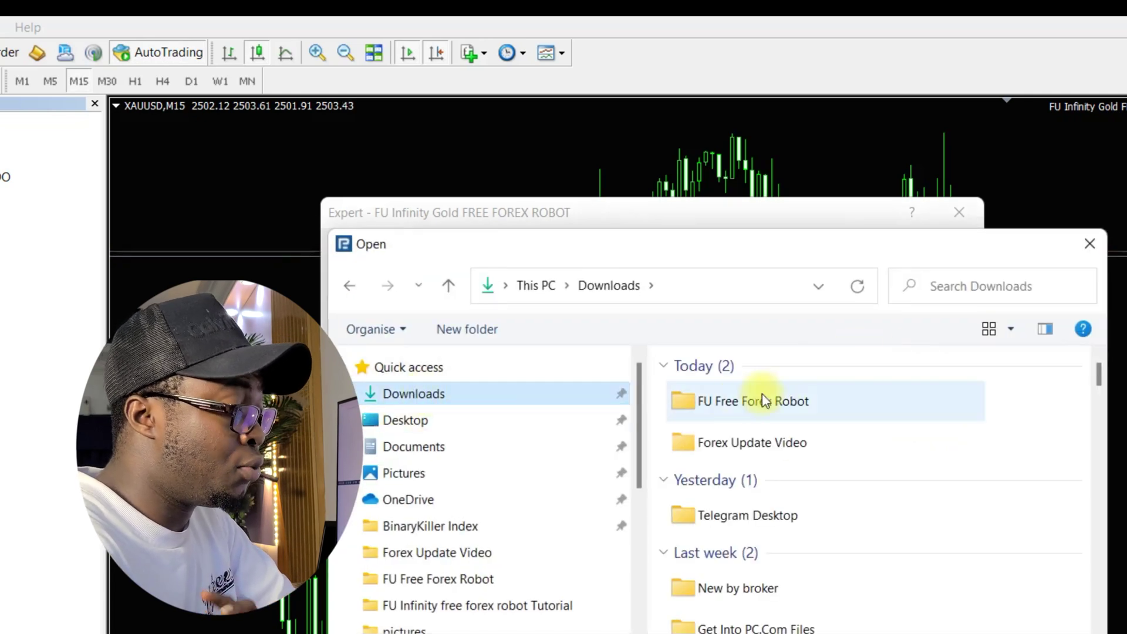
{"action": "double_click", "coordinate": [731, 404]}
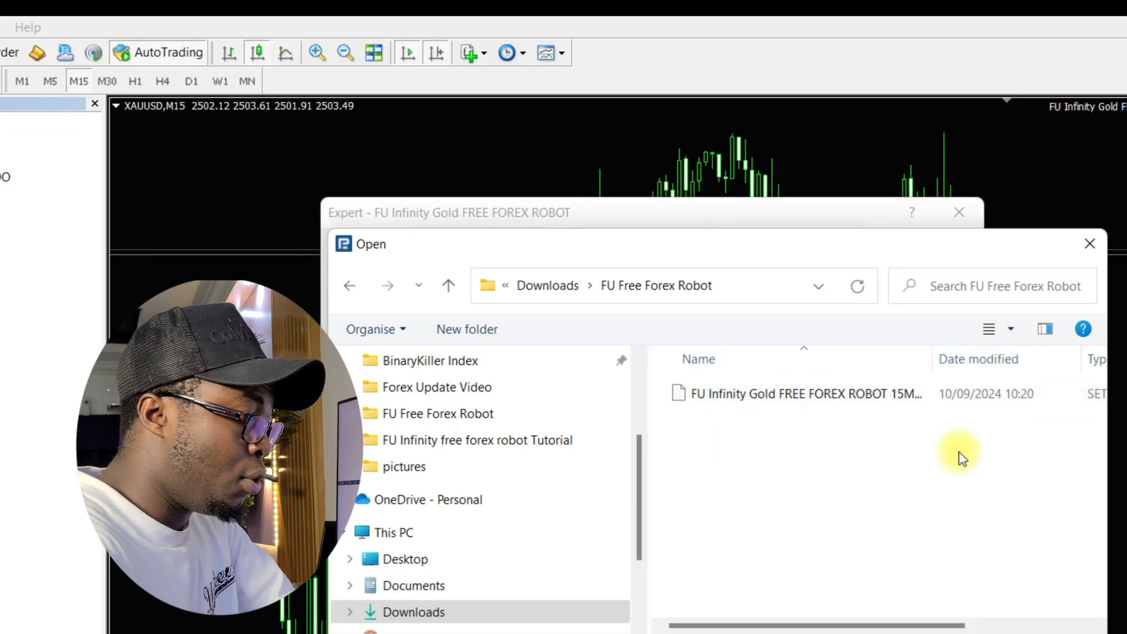
{"action": "left_click", "coordinate": [788, 401]}
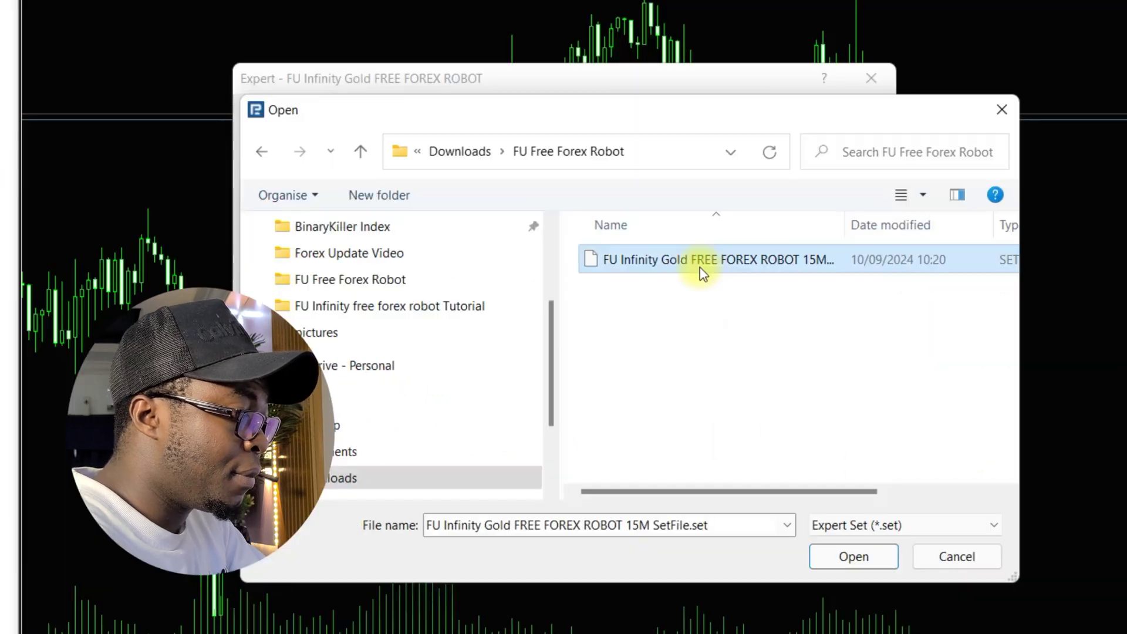
{"action": "left_click", "coordinate": [855, 557]}
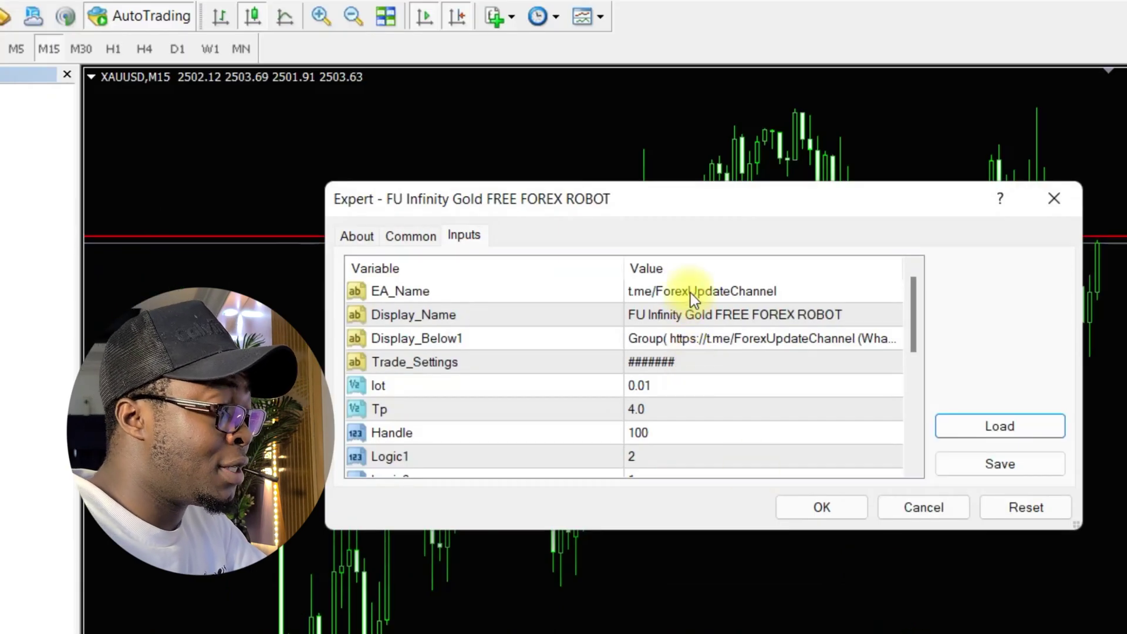
{"action": "scroll", "coordinate": [692, 334], "scroll_direction": "down", "scroll_amount": 5}
{"action": "scroll", "coordinate": [702, 364], "scroll_direction": "down", "scroll_amount": 1}
{"action": "scroll", "coordinate": [711, 398], "scroll_direction": "up", "scroll_amount": 10}
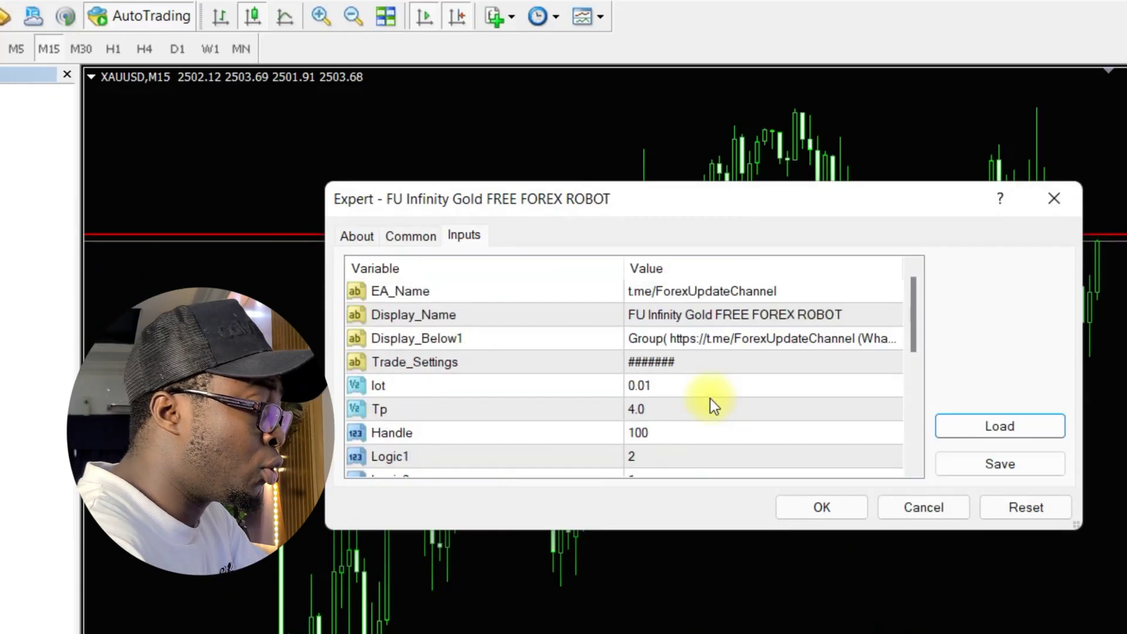
{"action": "double_click", "coordinate": [689, 316]}
{"action": "left_click", "coordinate": [689, 316]}
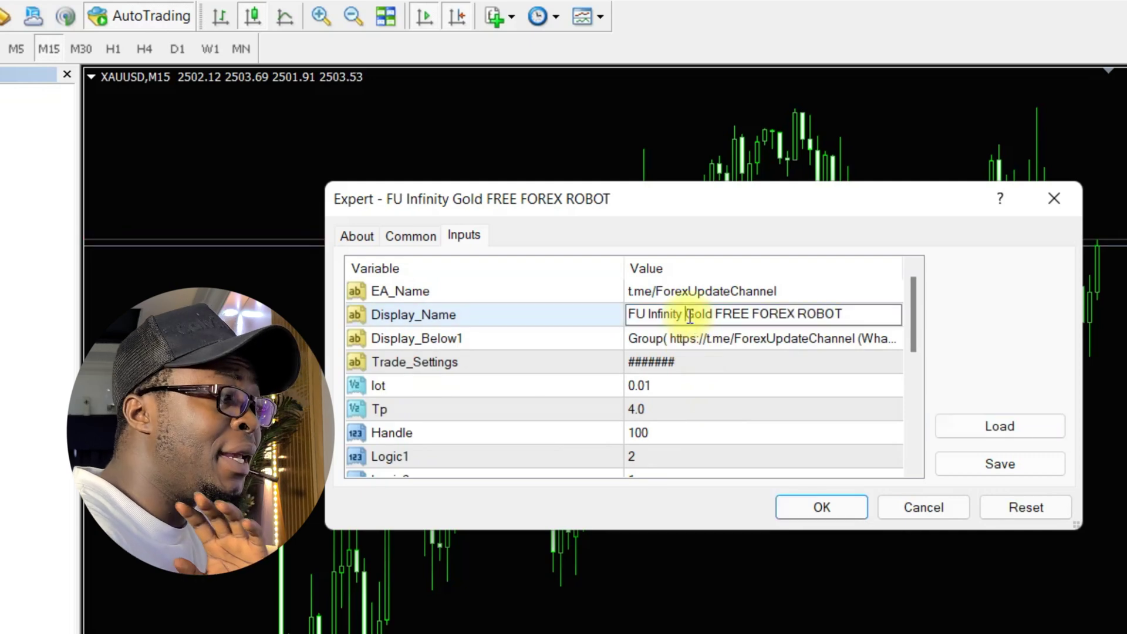
{"action": "left_click", "coordinate": [686, 289]}
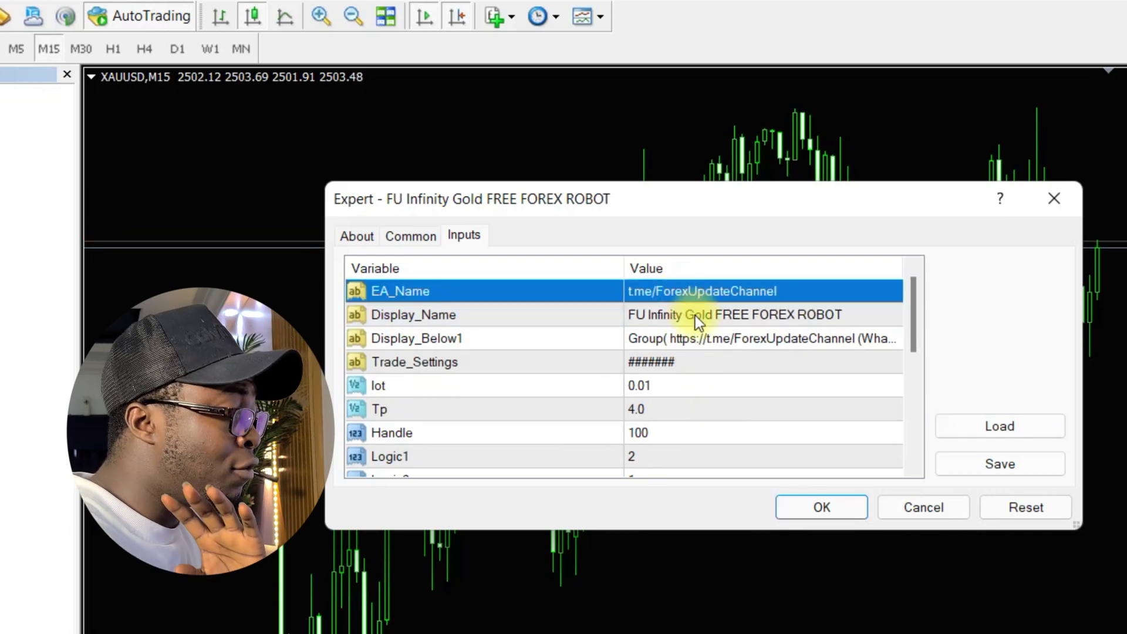
{"action": "left_click", "coordinate": [696, 315]}
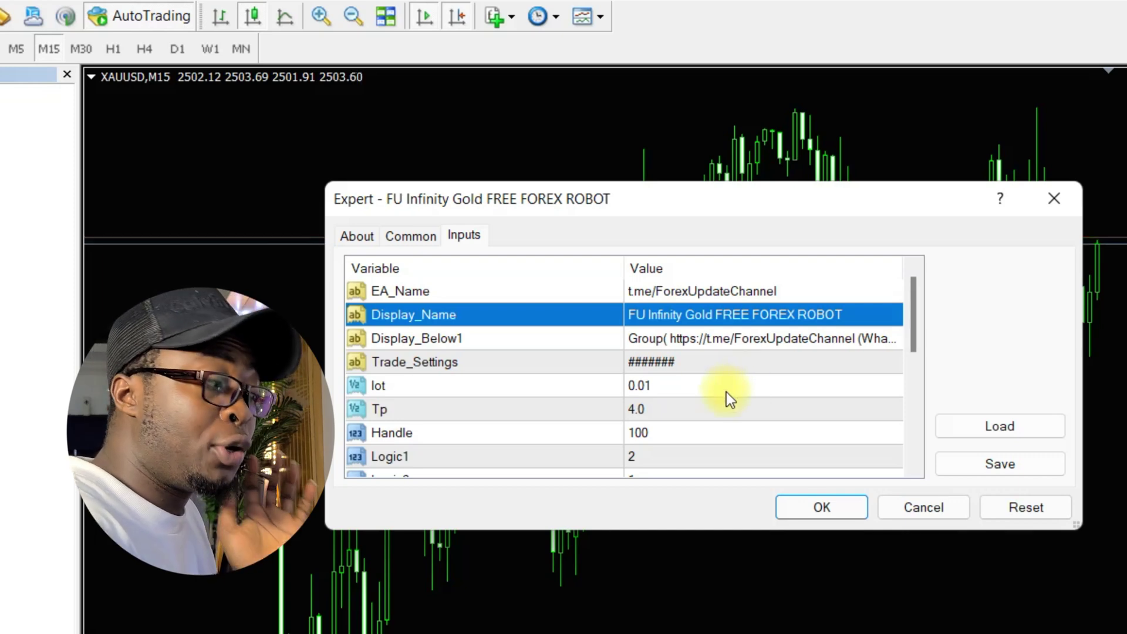
{"action": "double_click", "coordinate": [673, 386]}
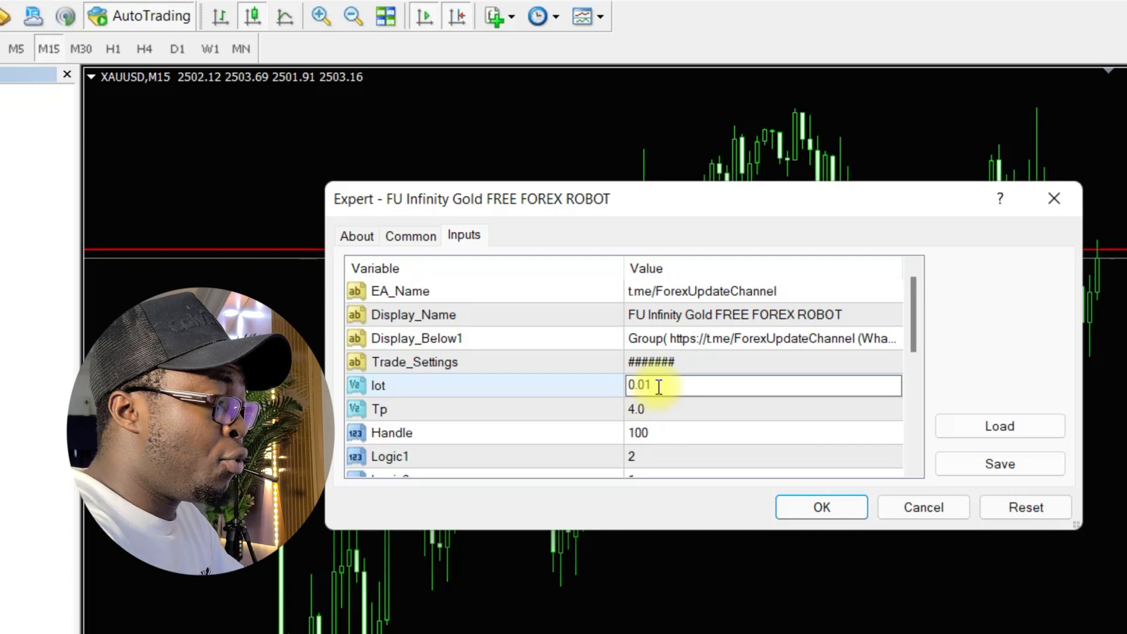
- Re-enter the lot size as 0.01 and confirm the robot's Expert settings with OK
{"action": "key", "text": "BackSpace"}
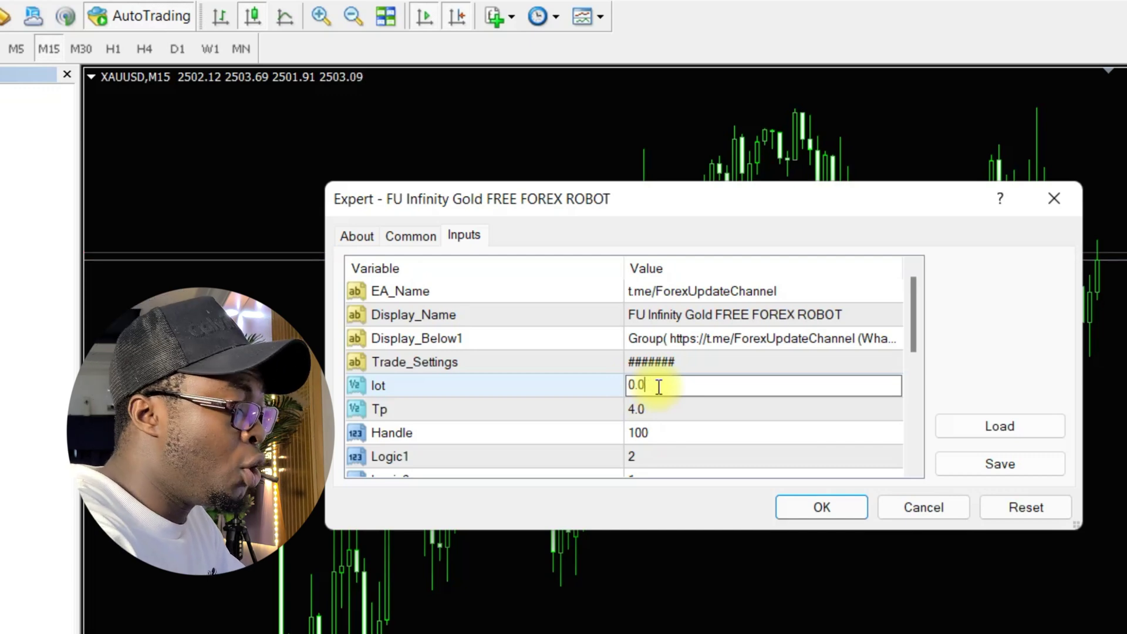
{"action": "type", "text": "2"}
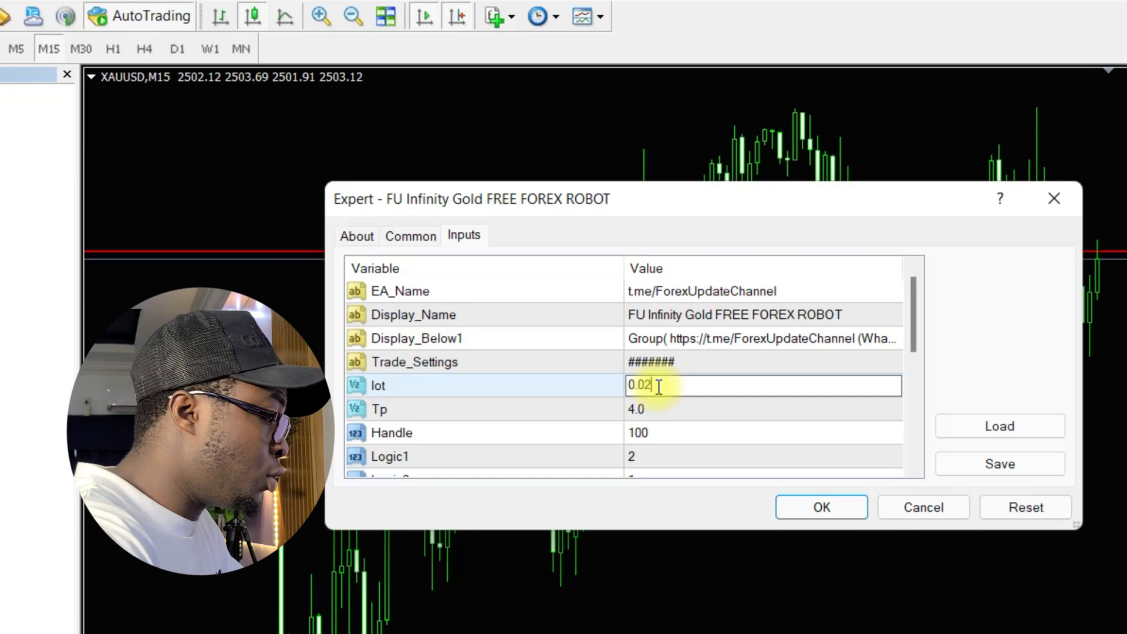
{"action": "key", "text": "BackSpace"}
{"action": "type", "text": "1"}
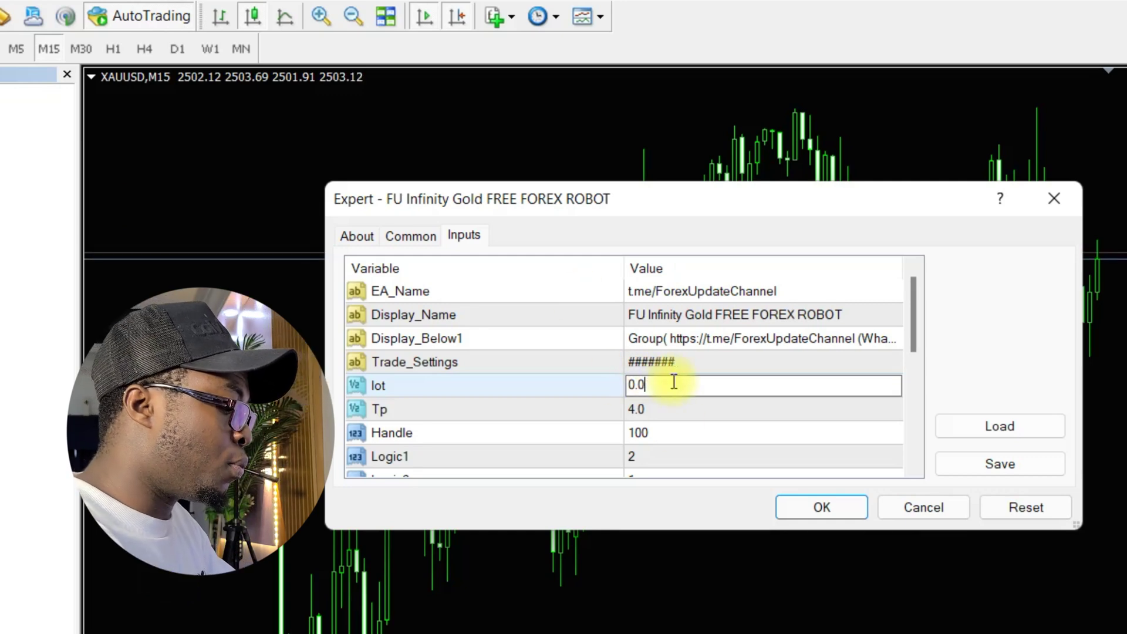
{"action": "type", "text": "01"}
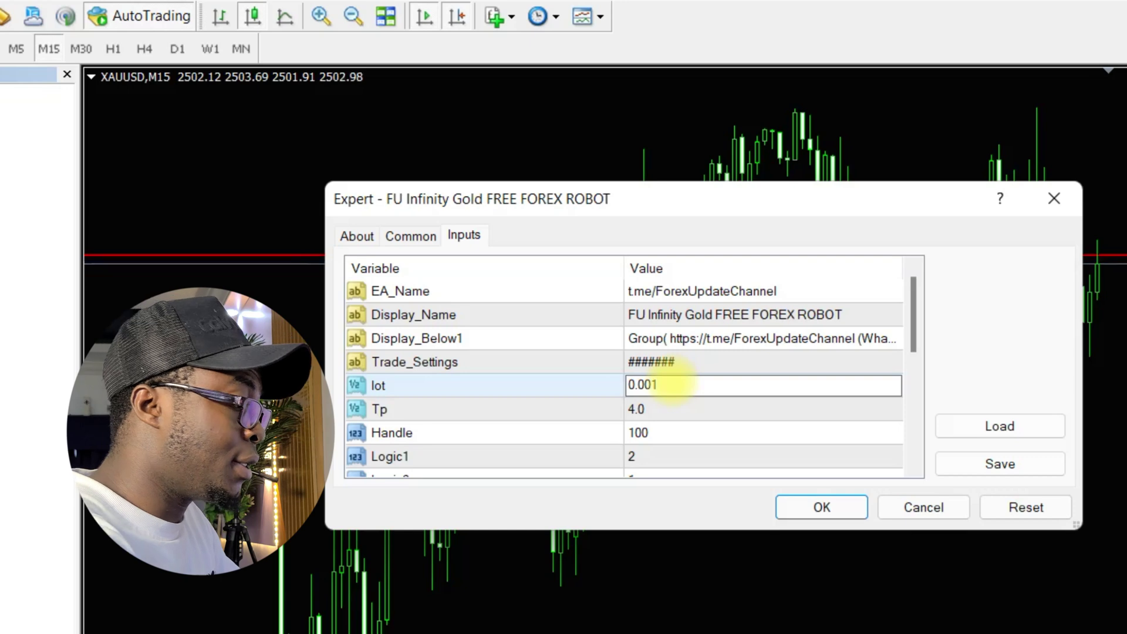
{"action": "key", "text": "BackSpace"}
{"action": "key", "text": "BackSpace"}
{"action": "type", "text": "1"}
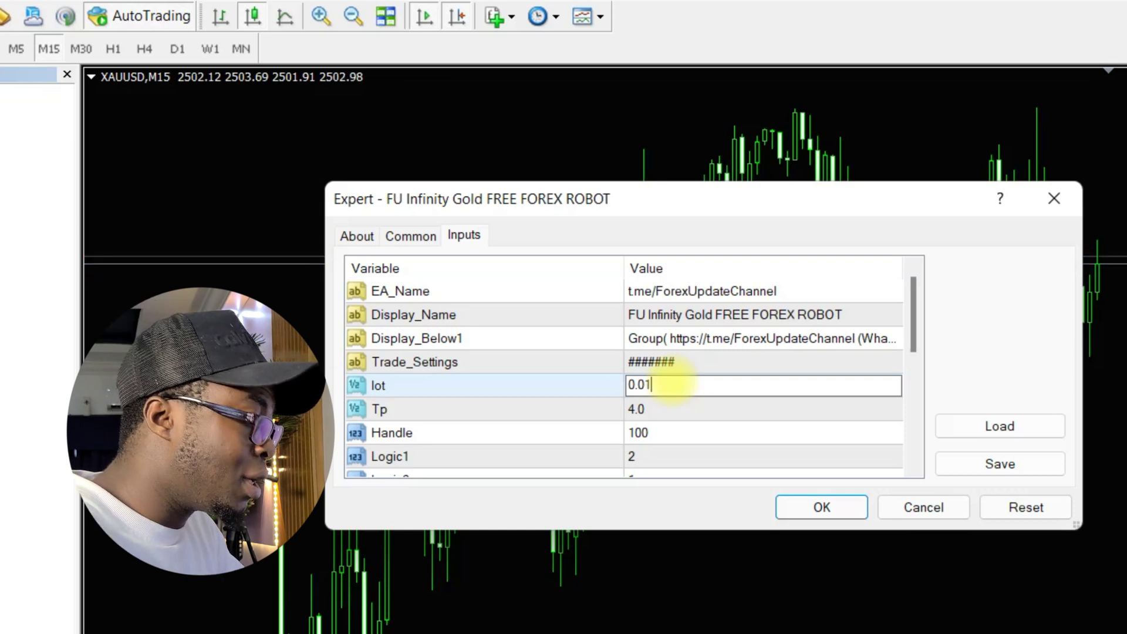
{"action": "left_click", "coordinate": [833, 506]}
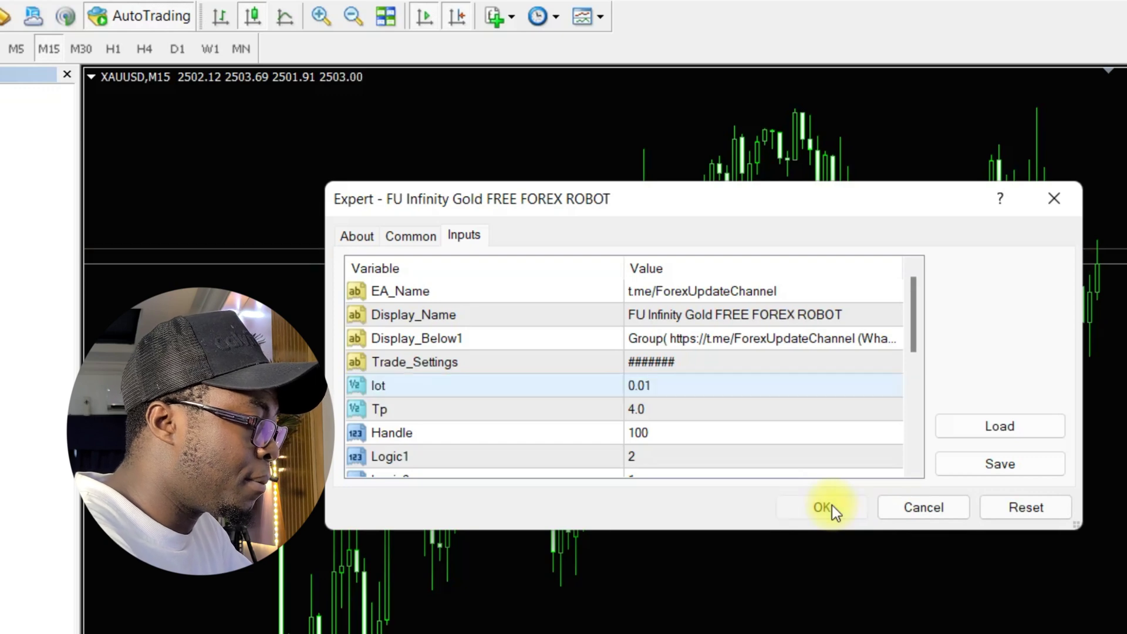